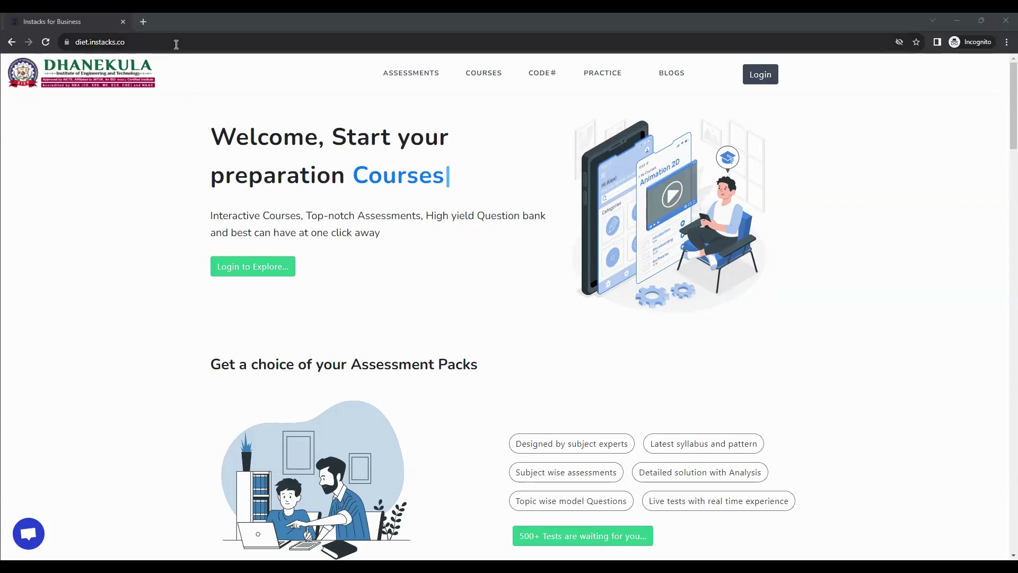
Go from the college home page to the Instacks Login page
{"action": "left_click", "coordinate": [94, 42]}
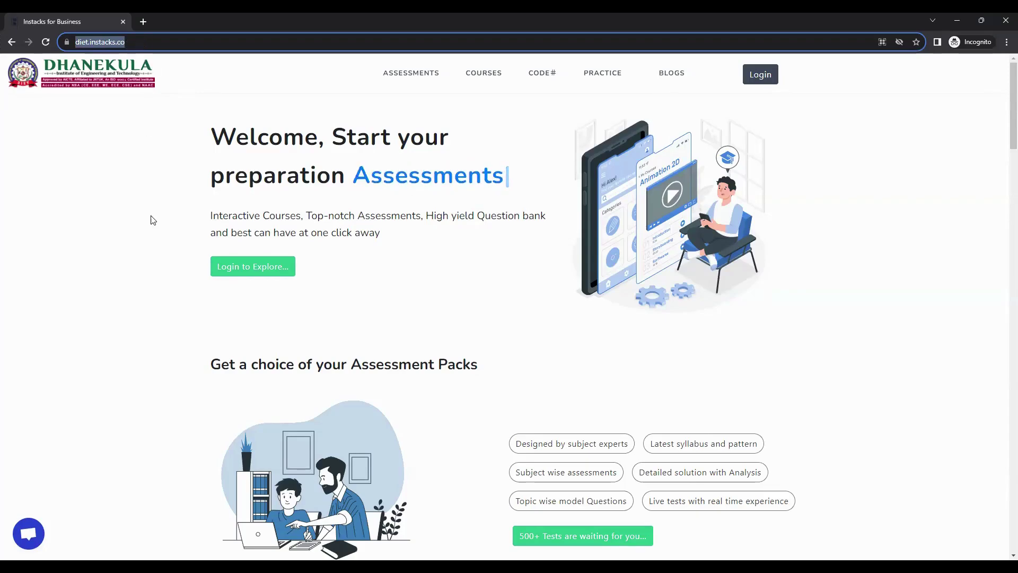
{"action": "left_click", "coordinate": [132, 211]}
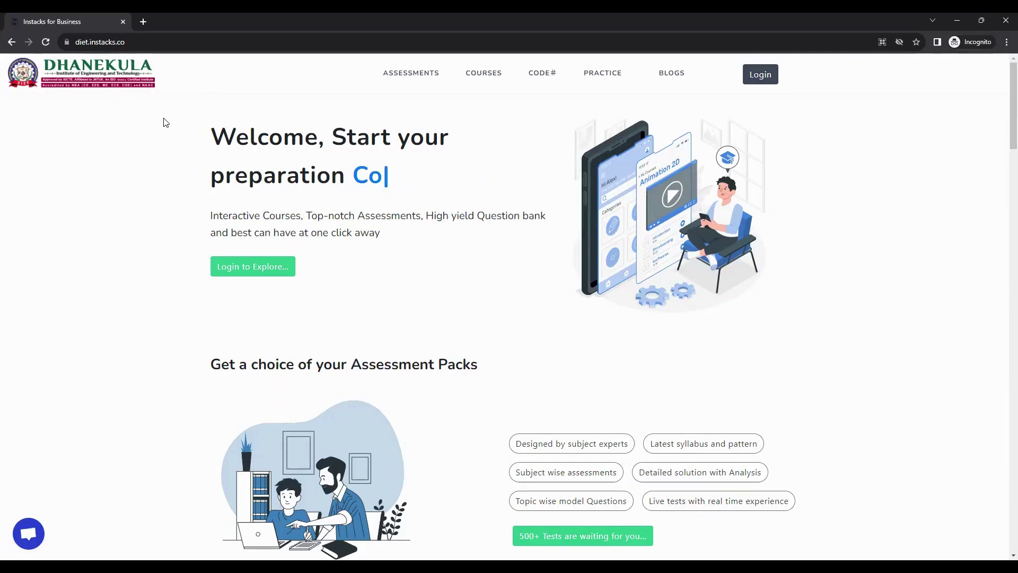
{"action": "left_click", "coordinate": [764, 77]}
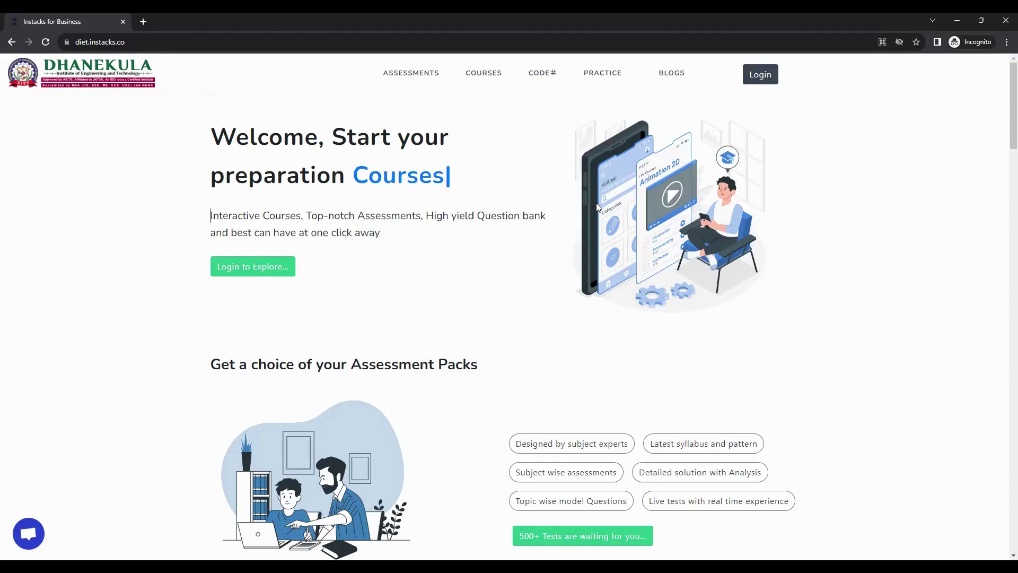
{"action": "left_click", "coordinate": [621, 296]}
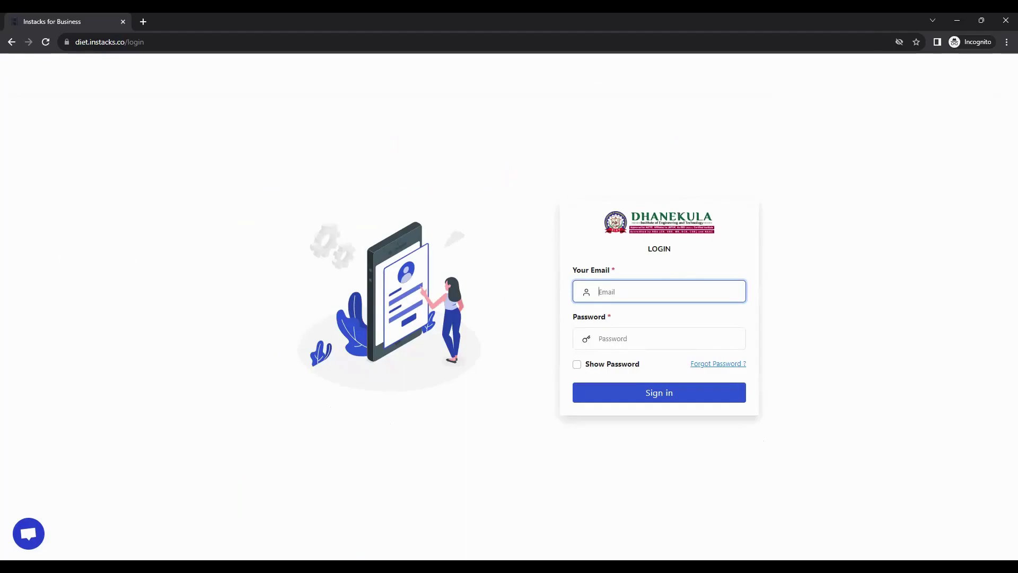
Sign in with the student account e-mail and password
{"action": "left_click", "coordinate": [652, 290]}
{"action": "key", "text": "ctrl+v"}
{"action": "key", "text": "Tab"}
{"action": "type", "text": "123"}
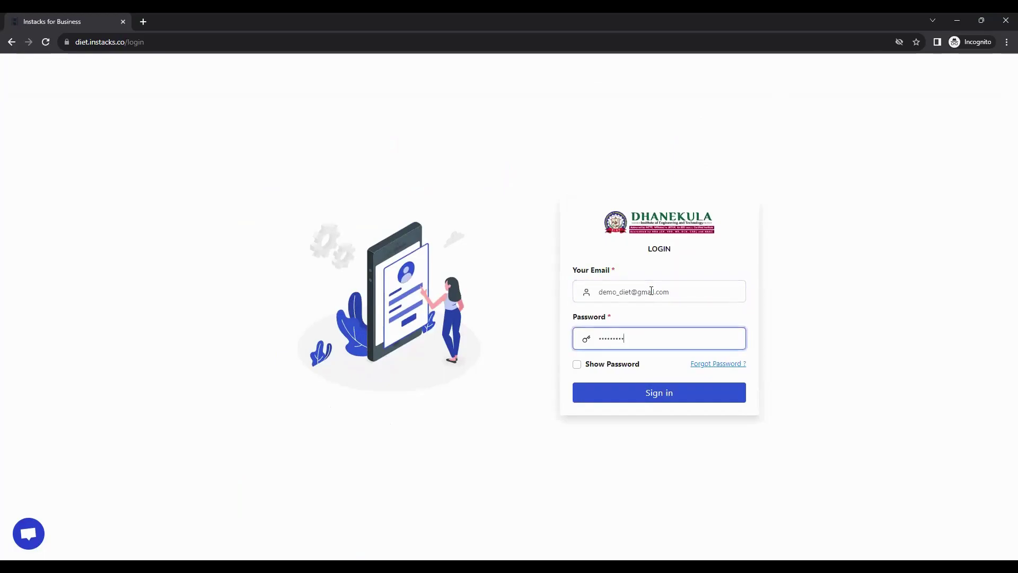
{"action": "left_click", "coordinate": [623, 393]}
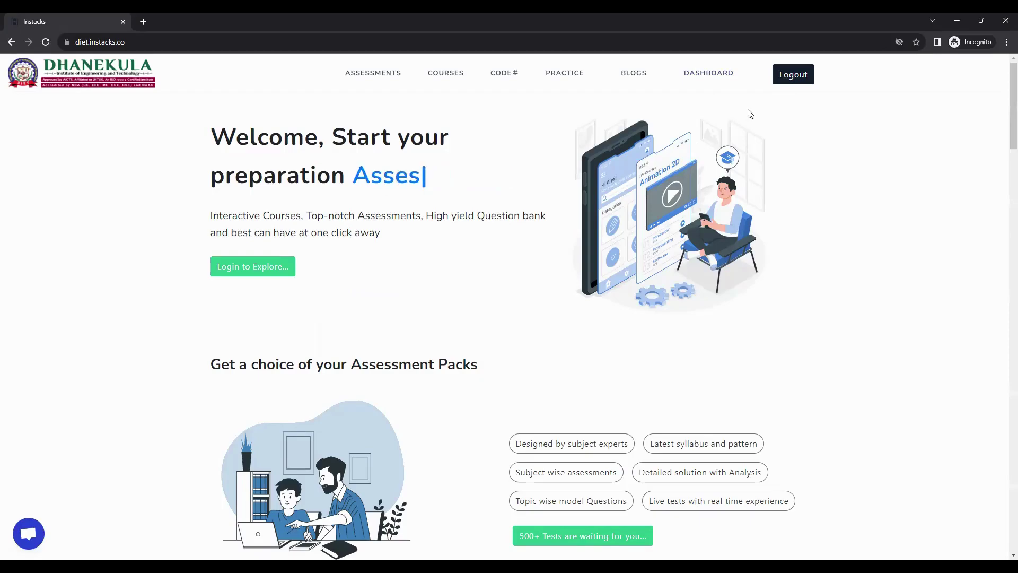
View the dashboard, close Change Password unchanged, then go to the Assessments list
{"action": "left_click", "coordinate": [715, 80]}
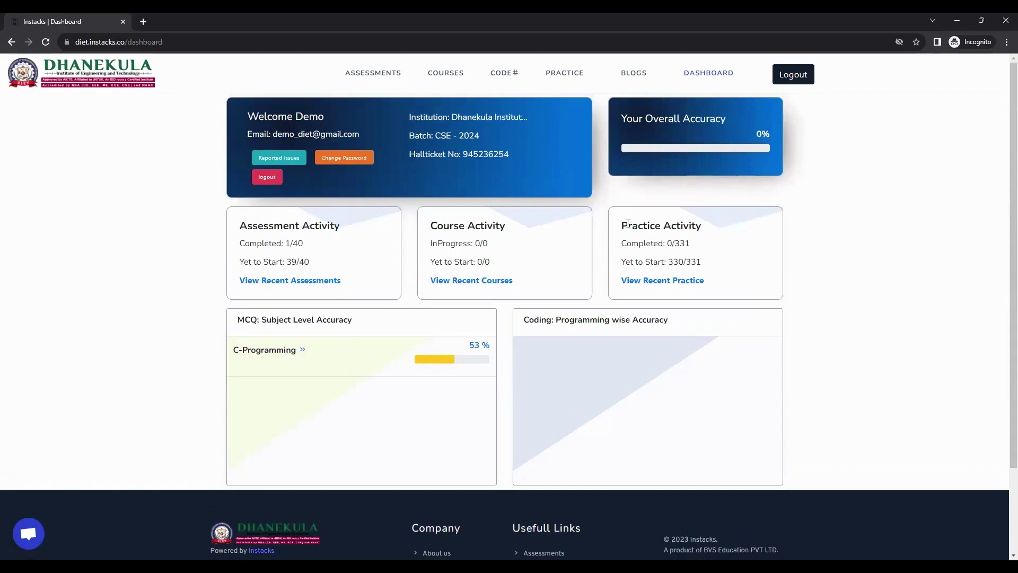
{"action": "left_click_drag", "start_coordinate": [258, 116], "coordinate": [356, 158]}
{"action": "left_click", "coordinate": [356, 158]}
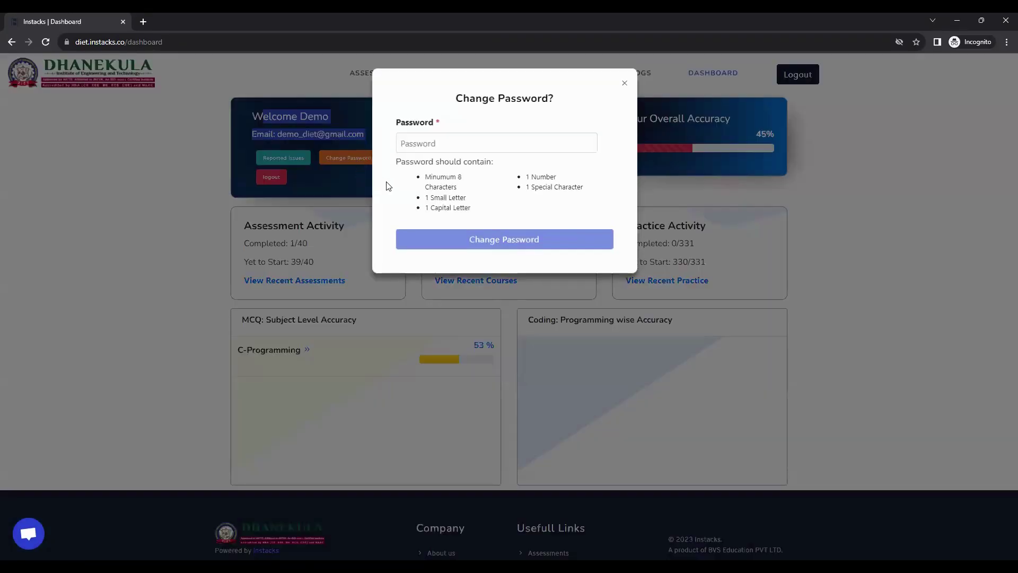
{"action": "left_click", "coordinate": [624, 84]}
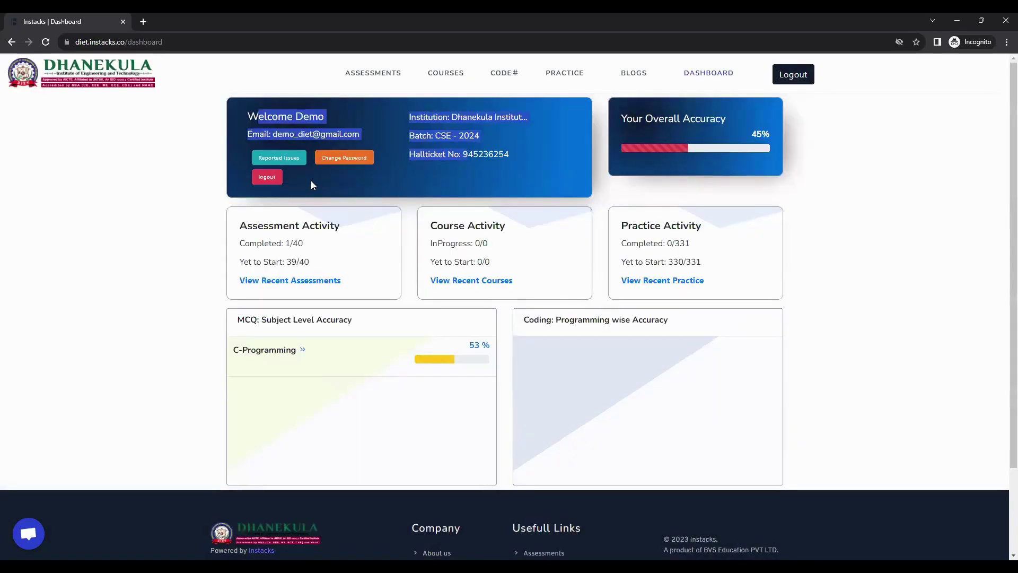
{"action": "left_click", "coordinate": [312, 185]}
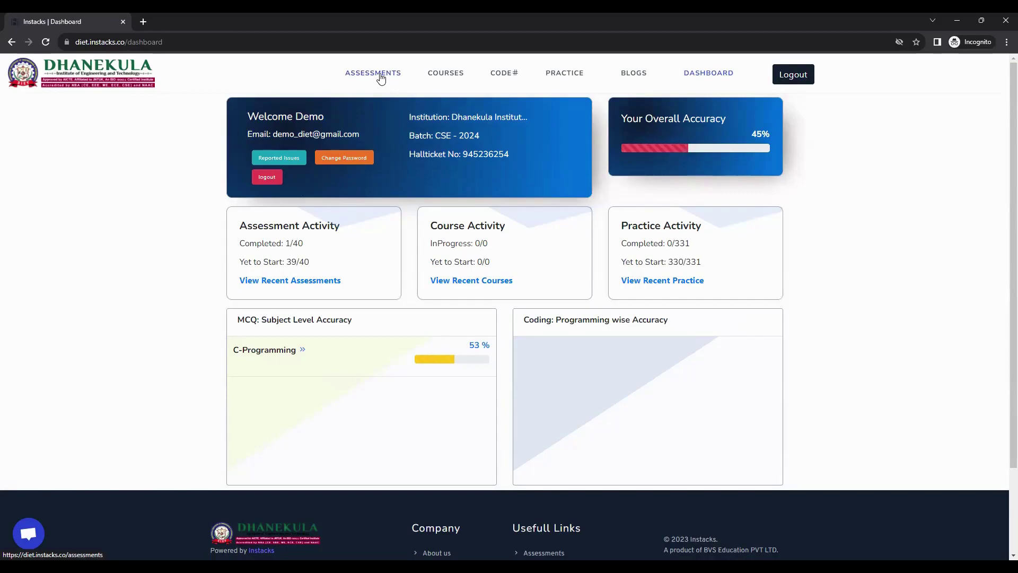
{"action": "left_click", "coordinate": [380, 78]}
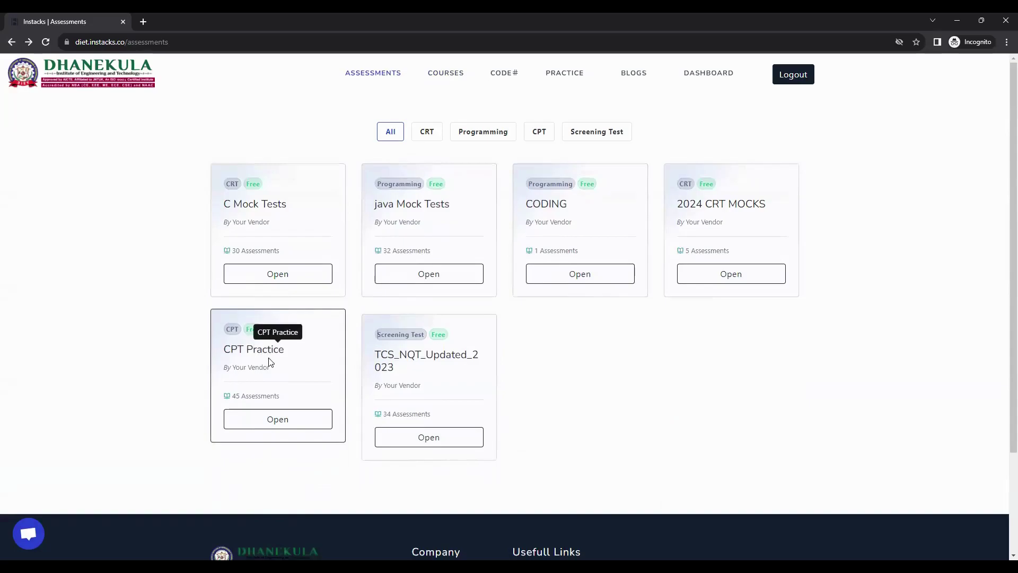
Open the CPT Practice pack, browse its test cards, and choose Cpt Test-1
{"action": "left_click", "coordinate": [271, 422]}
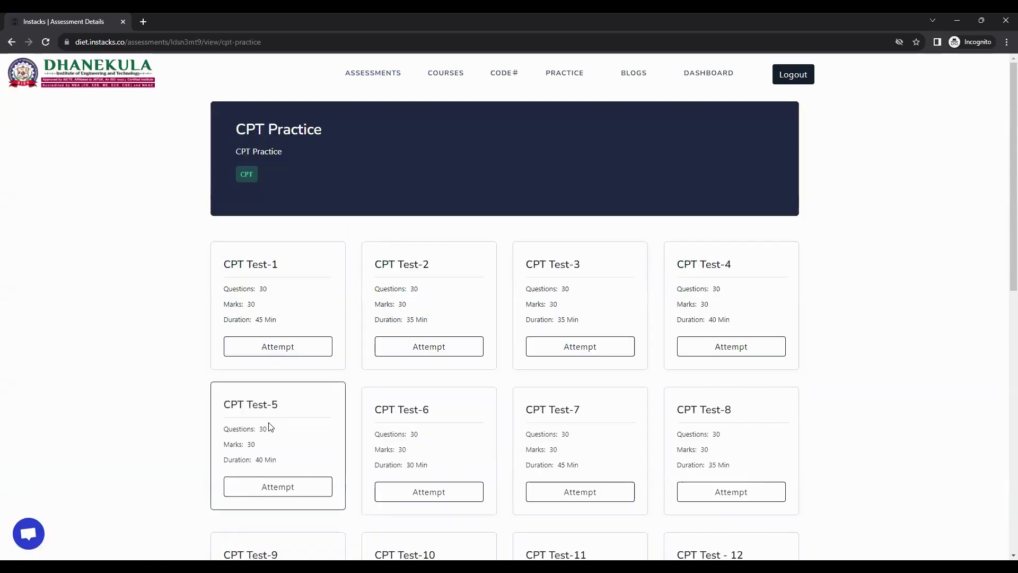
{"action": "scroll", "coordinate": [184, 349], "scroll_direction": "down", "scroll_amount": 4}
{"action": "scroll", "coordinate": [181, 355], "scroll_direction": "down", "scroll_amount": 4}
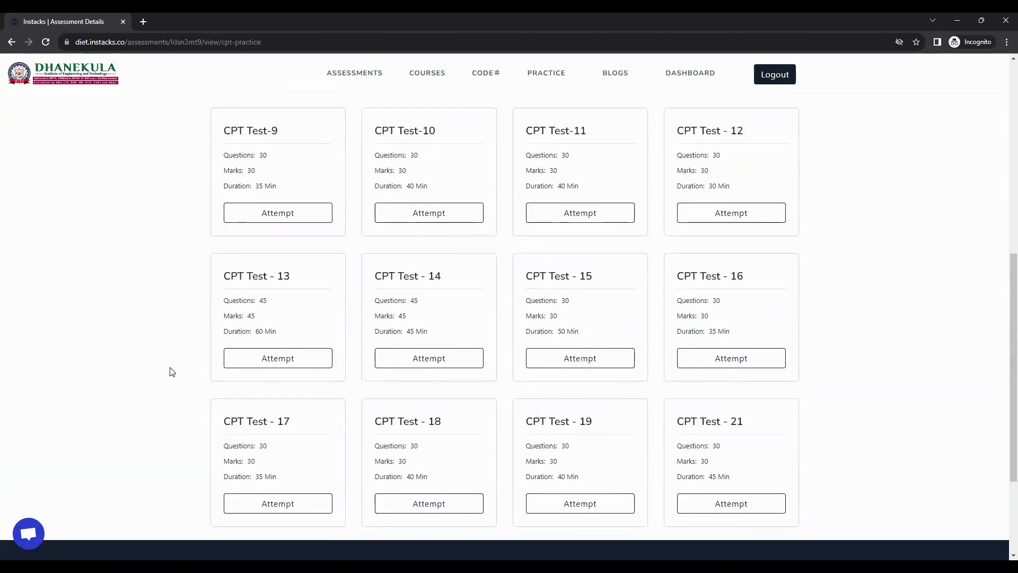
{"action": "scroll", "coordinate": [200, 415], "scroll_direction": "up", "scroll_amount": 7}
{"action": "scroll", "coordinate": [199, 414], "scroll_direction": "up", "scroll_amount": 1}
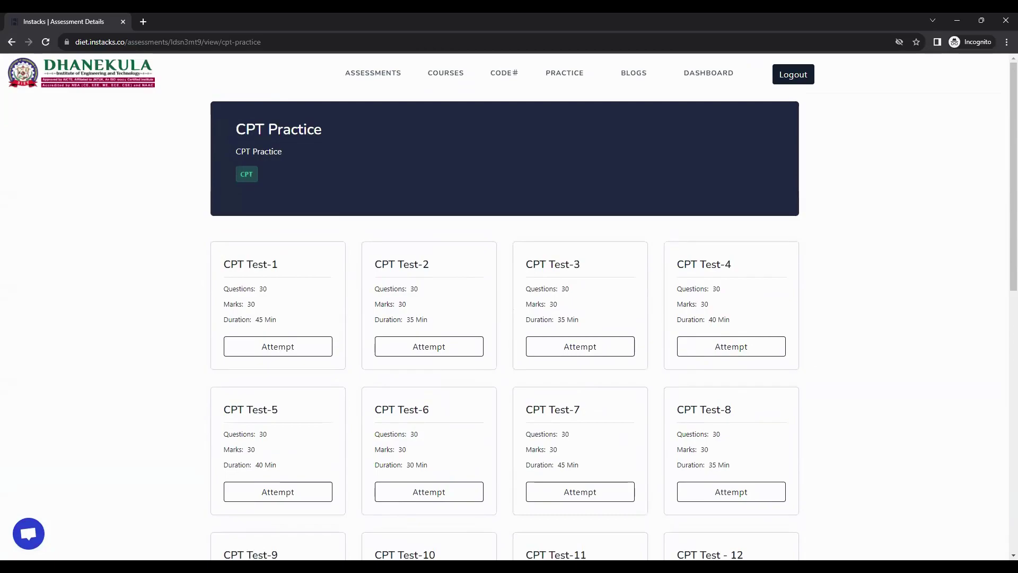
{"action": "left_click", "coordinate": [274, 346]}
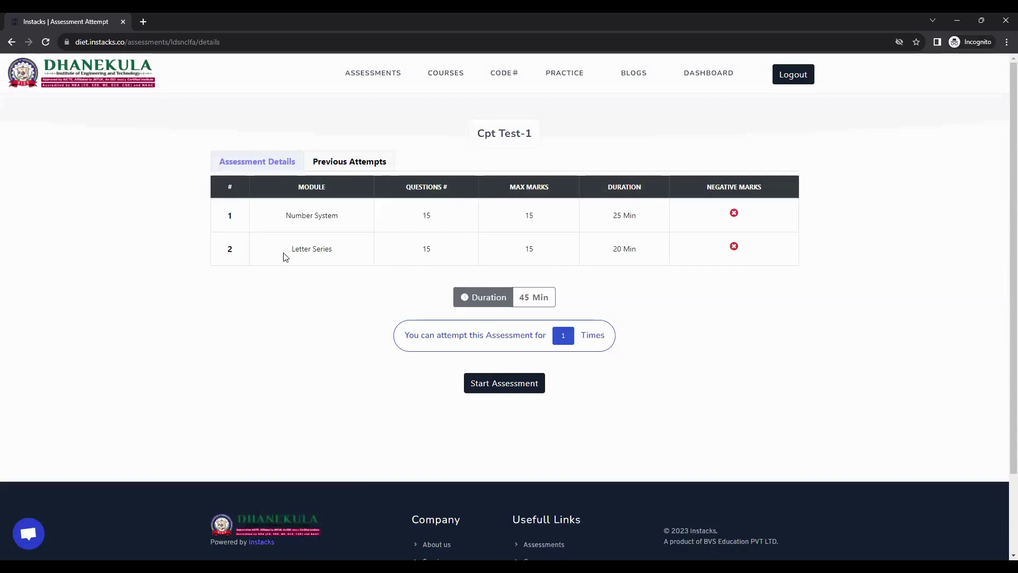
Review the Number System and Letter Series module details, then start Cpt Test-1
{"action": "left_click_drag", "start_coordinate": [287, 215], "coordinate": [335, 216]}
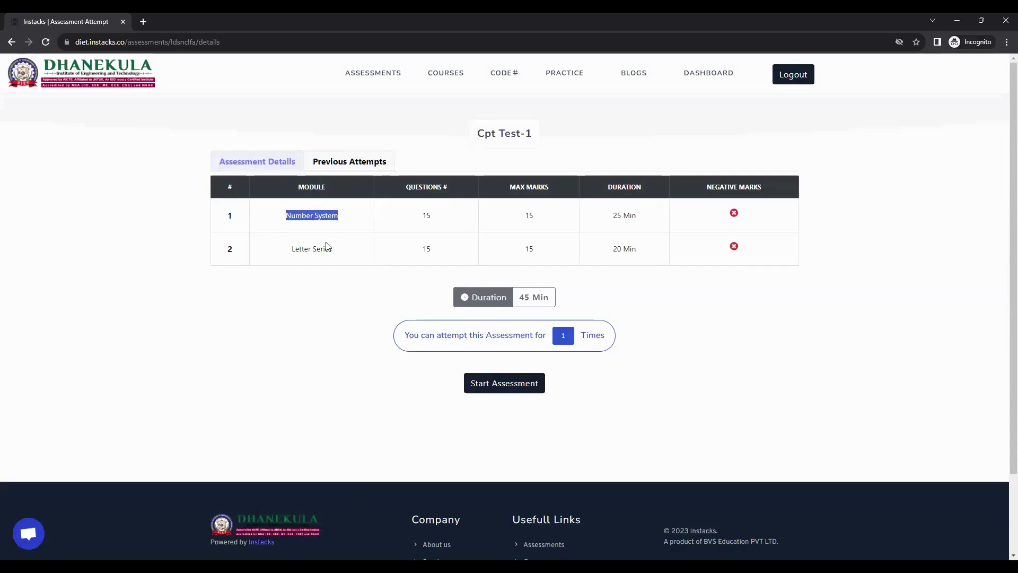
{"action": "left_click_drag", "start_coordinate": [304, 251], "coordinate": [407, 248]}
{"action": "double_click", "coordinate": [425, 218]}
{"action": "left_click", "coordinate": [528, 217]}
{"action": "double_click", "coordinate": [529, 216]}
{"action": "left_click_drag", "start_coordinate": [613, 218], "coordinate": [640, 218]}
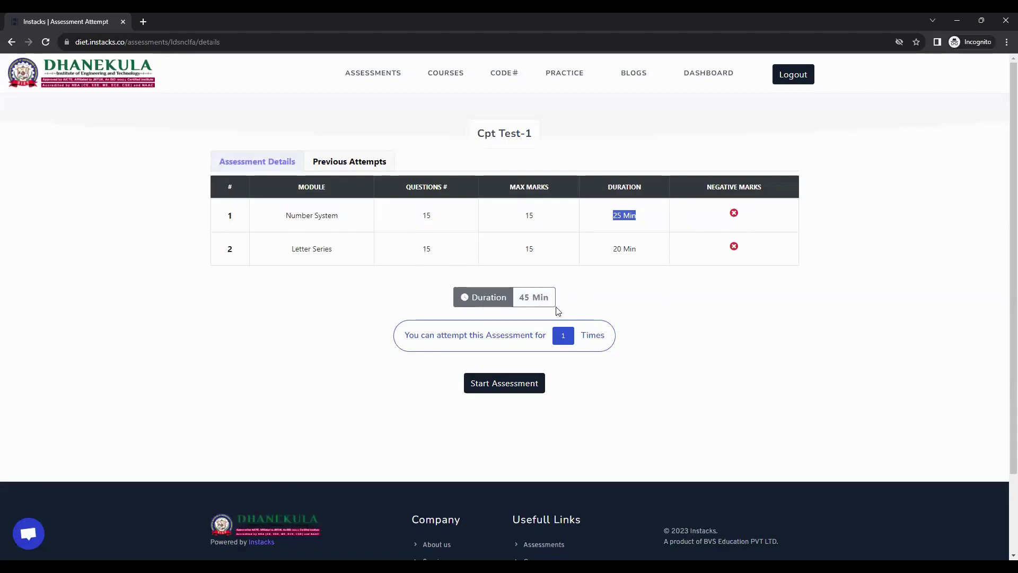
{"action": "left_click", "coordinate": [571, 290]}
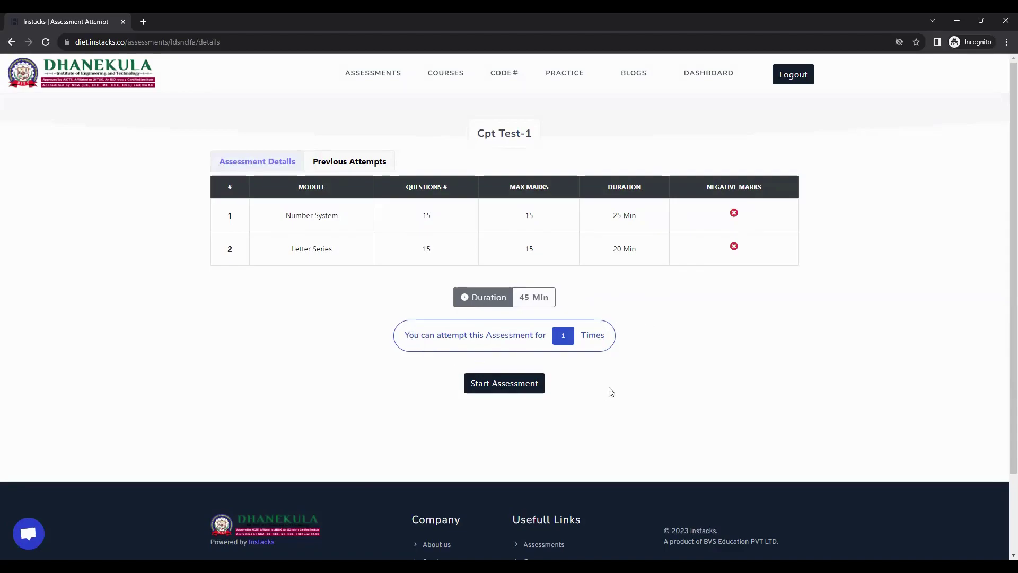
{"action": "left_click", "coordinate": [515, 389]}
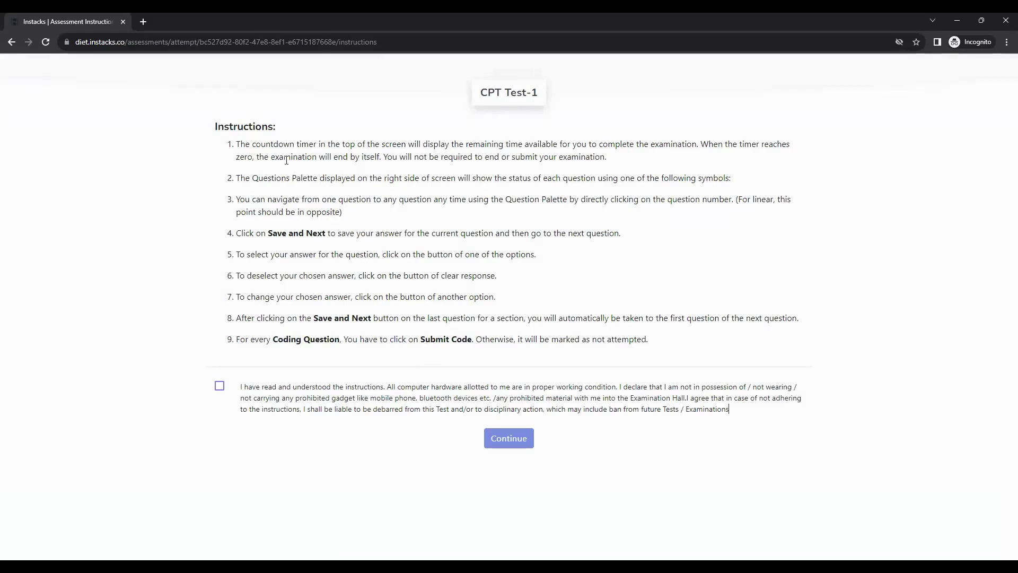
Read the exam rules, accept the declaration, and continue into the full-screen test
{"action": "left_click_drag", "start_coordinate": [238, 144], "coordinate": [656, 346]}
{"action": "left_click", "coordinate": [412, 379]}
{"action": "left_click", "coordinate": [220, 388]}
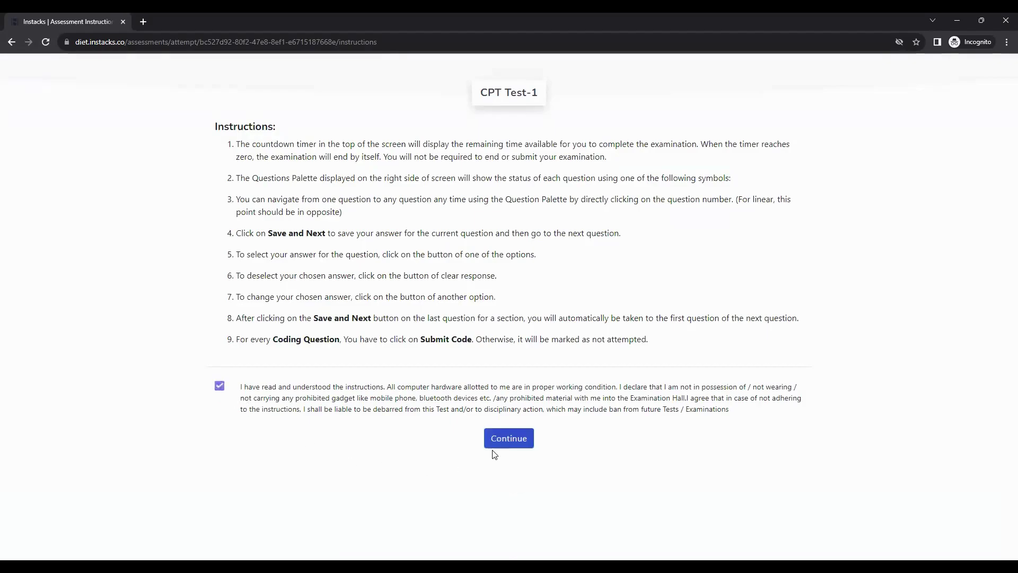
{"action": "left_click", "coordinate": [508, 440]}
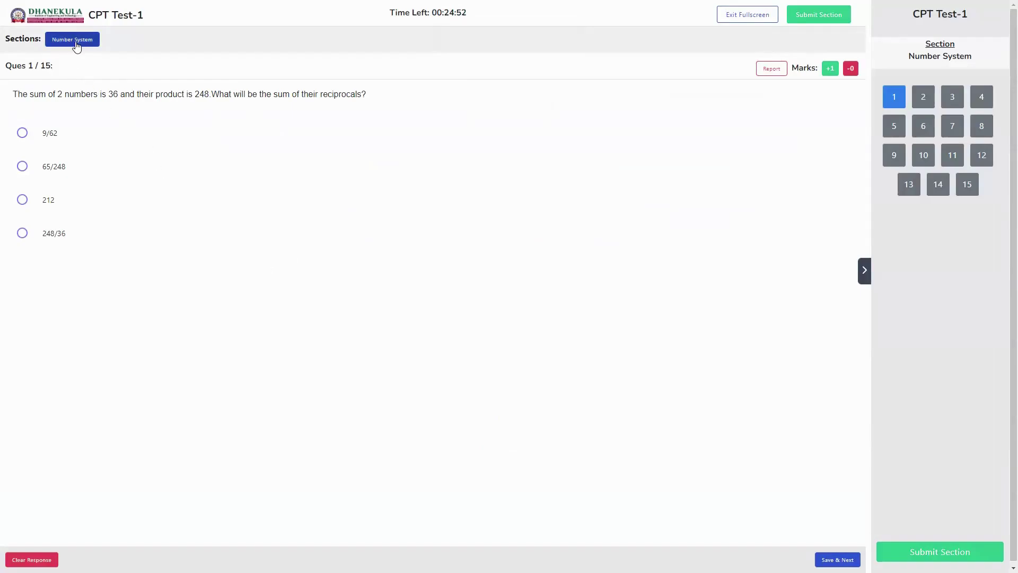
Answer Number System questions 1–3 with 65/248, 15 and 8
{"action": "double_click", "coordinate": [29, 67]}
{"action": "left_click_drag", "start_coordinate": [40, 67], "coordinate": [48, 67]}
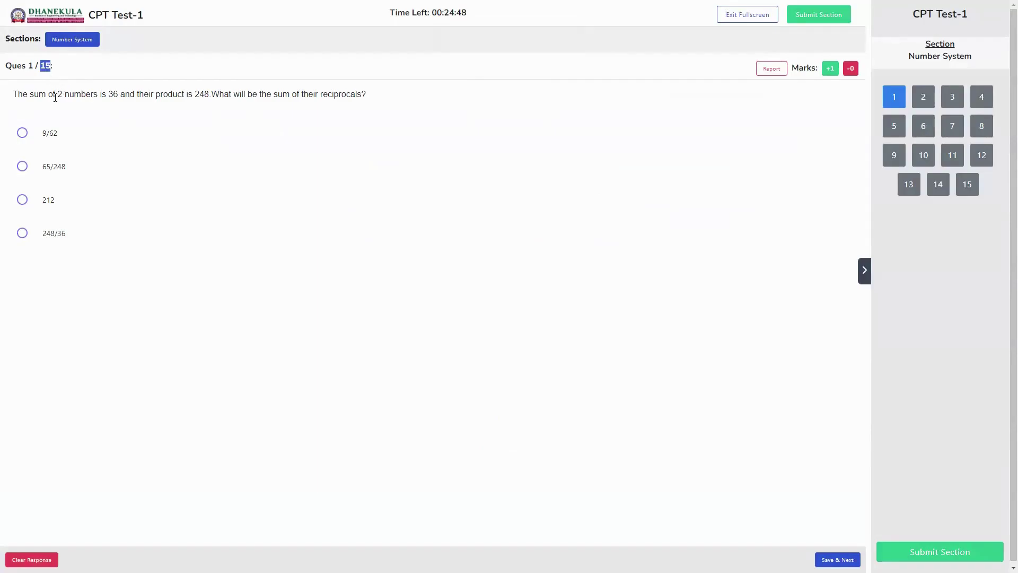
{"action": "left_click_drag", "start_coordinate": [14, 93], "coordinate": [358, 93]}
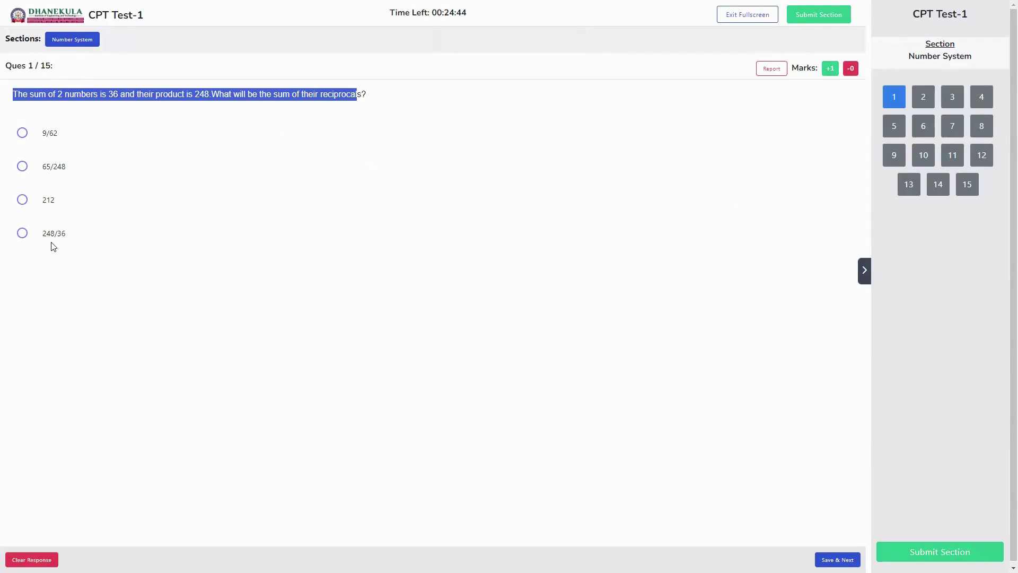
{"action": "double_click", "coordinate": [830, 69]}
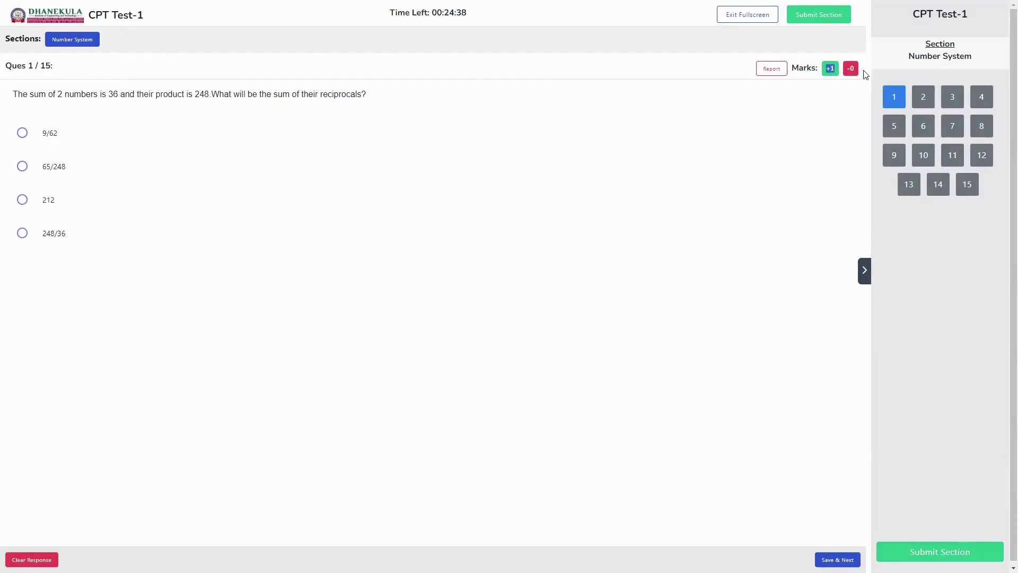
{"action": "left_click", "coordinate": [47, 170]}
{"action": "left_click", "coordinate": [837, 560]}
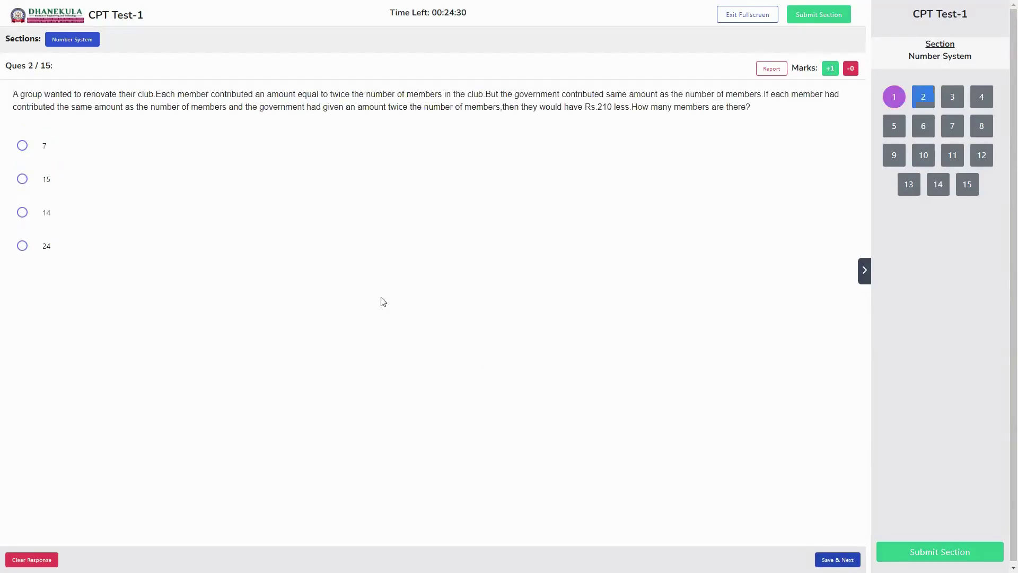
{"action": "left_click", "coordinate": [22, 179]}
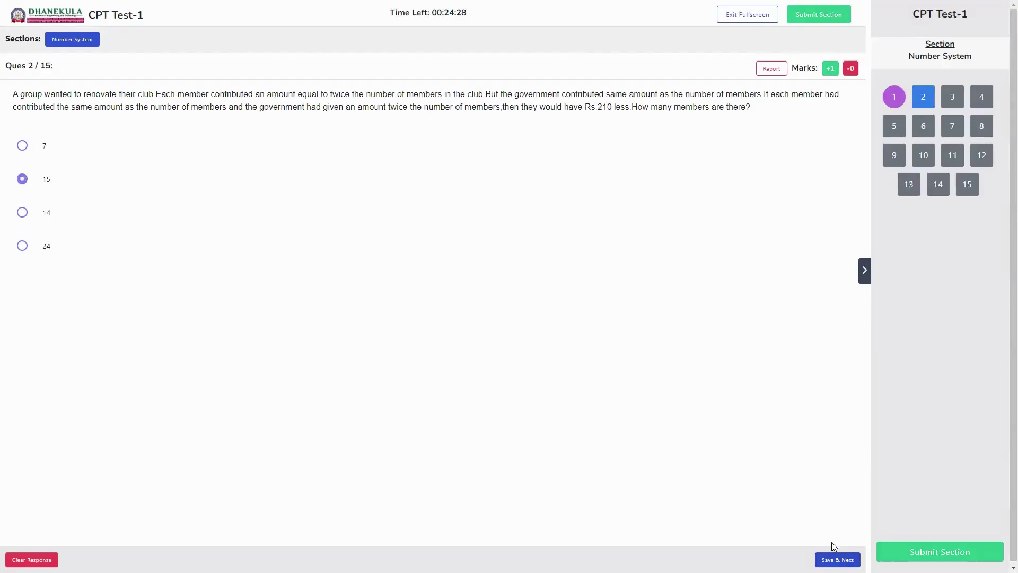
{"action": "left_click", "coordinate": [837, 559]}
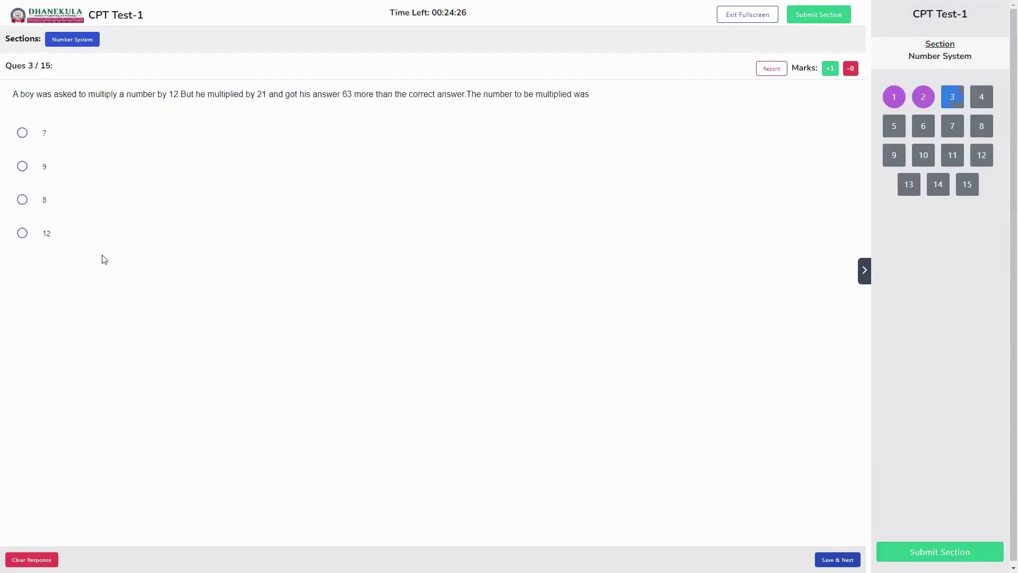
{"action": "left_click", "coordinate": [22, 200]}
{"action": "left_click", "coordinate": [837, 560]}
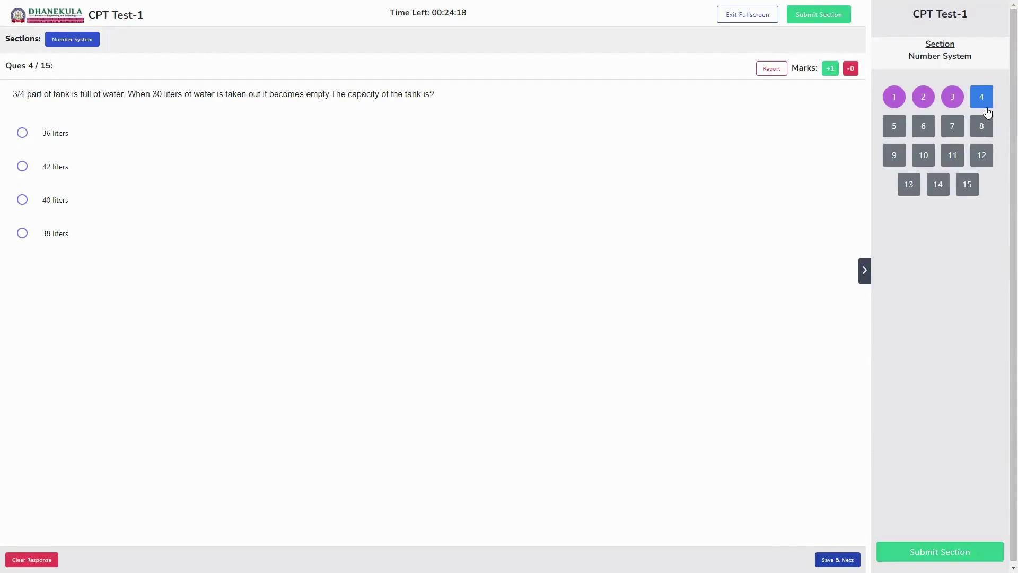
Answer questions 15, 10, 6 and 5 with 144, 35, 600 and 99
{"action": "left_click", "coordinate": [955, 130]}
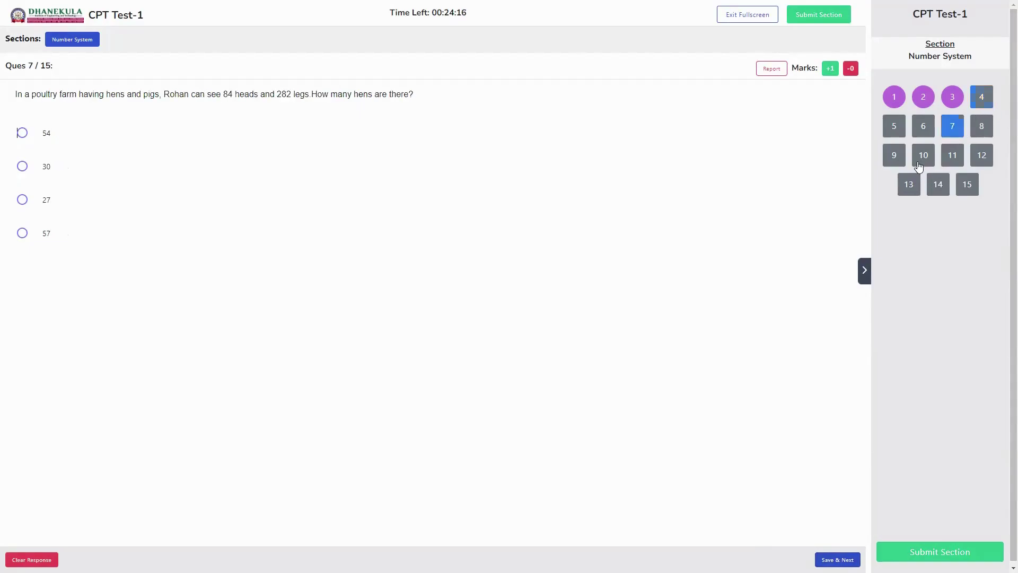
{"action": "left_click", "coordinate": [968, 186]}
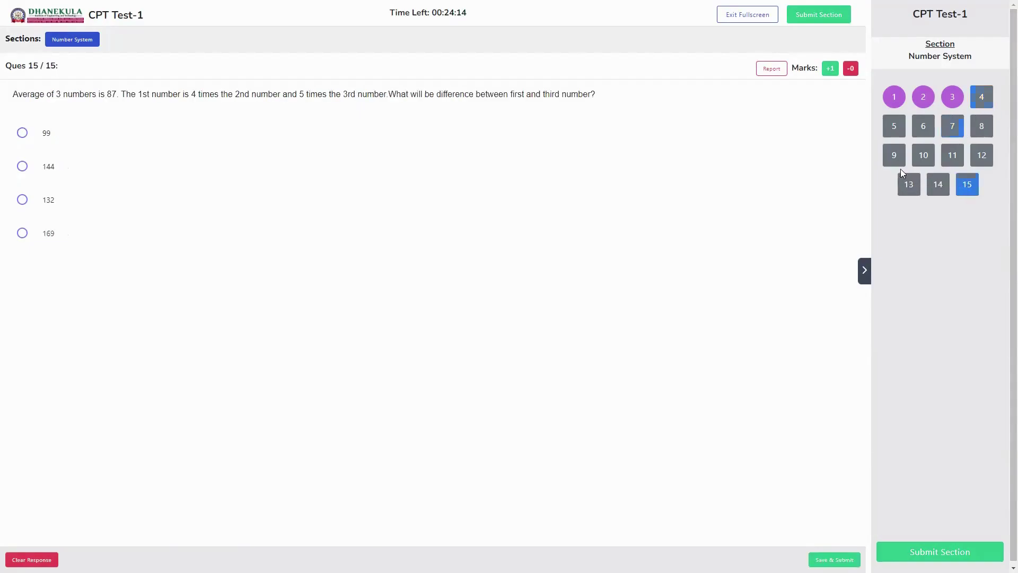
{"action": "left_click", "coordinate": [20, 167]}
{"action": "left_click", "coordinate": [926, 157]}
{"action": "left_click", "coordinate": [24, 168]}
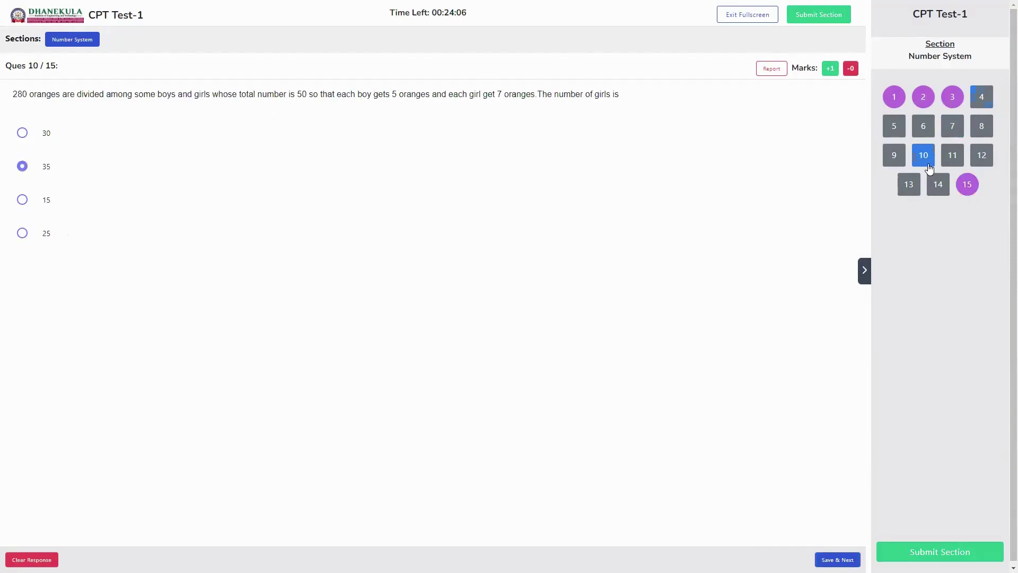
{"action": "left_click", "coordinate": [925, 127]}
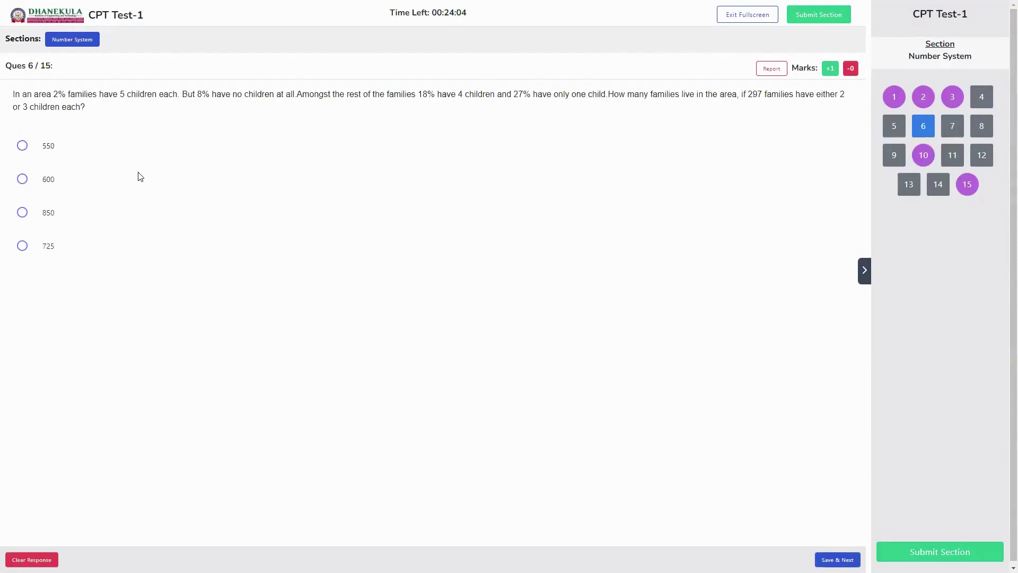
{"action": "left_click", "coordinate": [51, 181]}
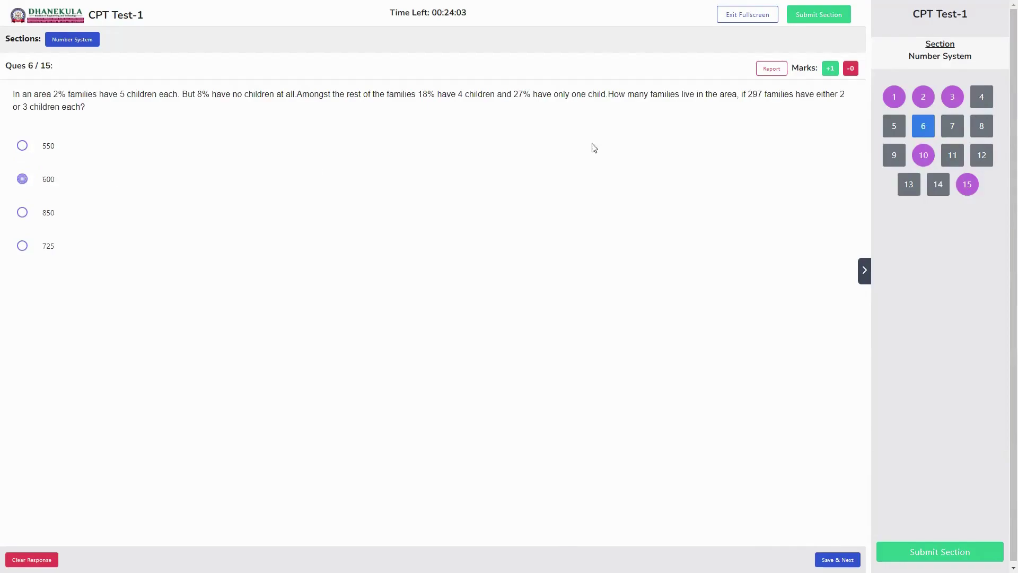
{"action": "left_click", "coordinate": [893, 128]}
{"action": "left_click", "coordinate": [49, 149]}
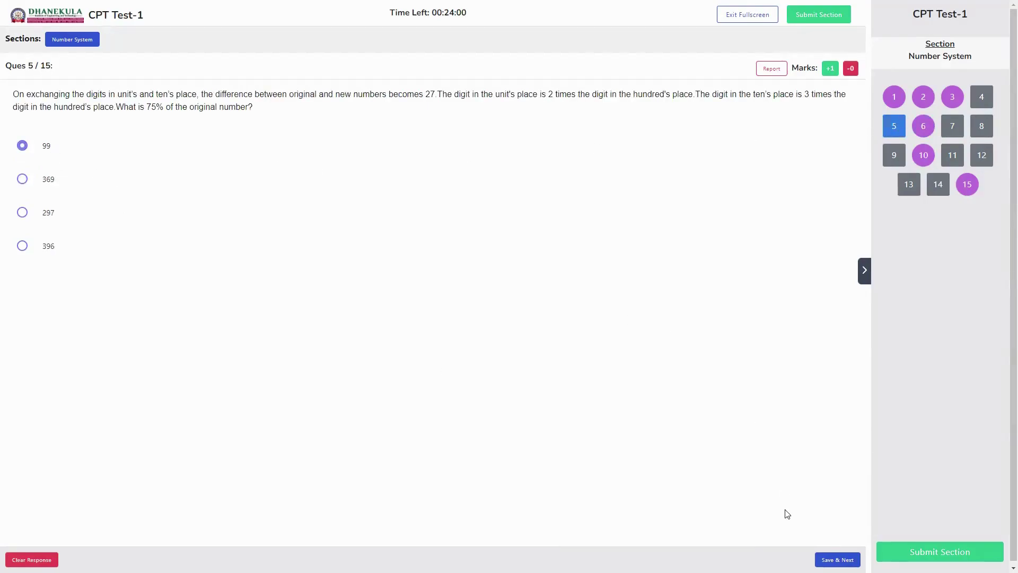
{"action": "left_click", "coordinate": [838, 559]}
{"action": "left_click", "coordinate": [838, 559]}
Revisit questions 10 and 15, then request submitting the Number System section
{"action": "left_click", "coordinate": [923, 155]}
{"action": "left_click", "coordinate": [838, 559]}
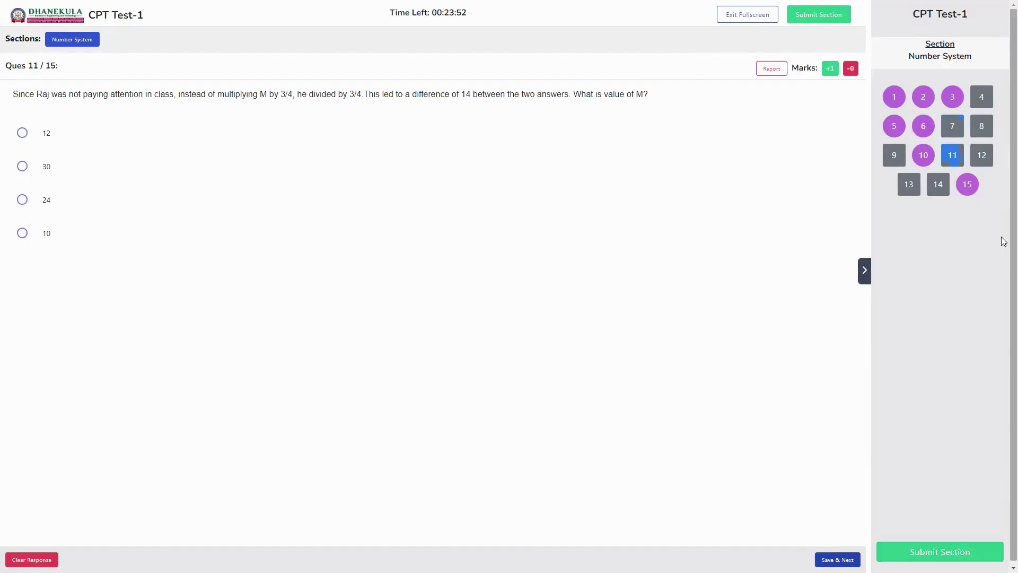
{"action": "left_click", "coordinate": [968, 187]}
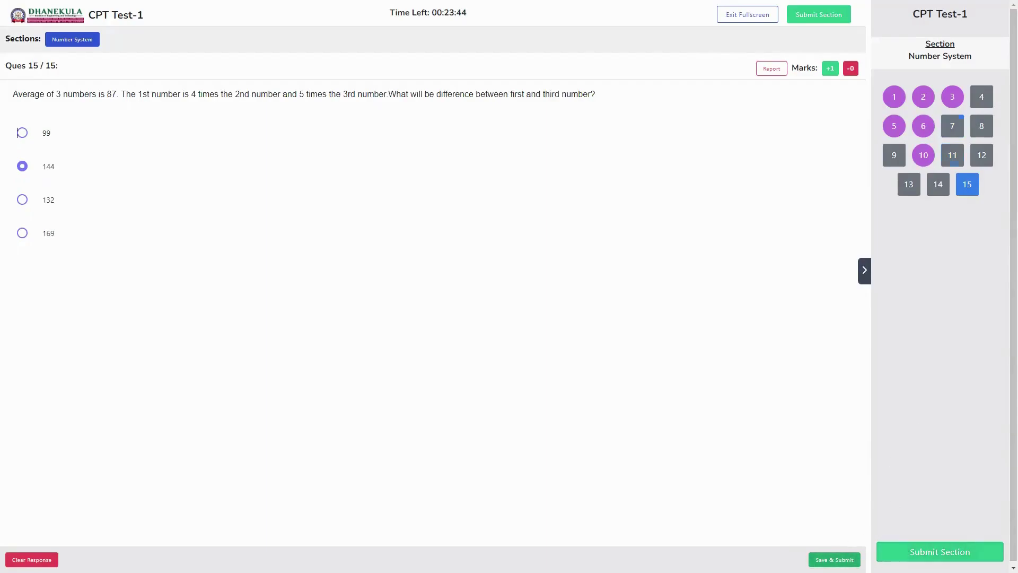
{"action": "left_click", "coordinate": [834, 560]}
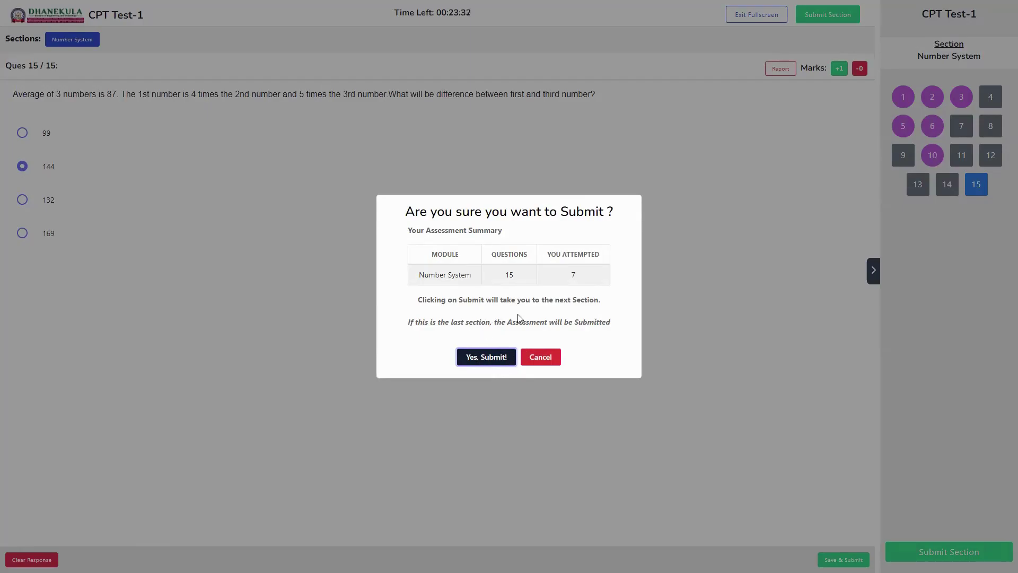
Confirm the Number System submission and continue to the Letter Series section
{"action": "left_click", "coordinate": [496, 360]}
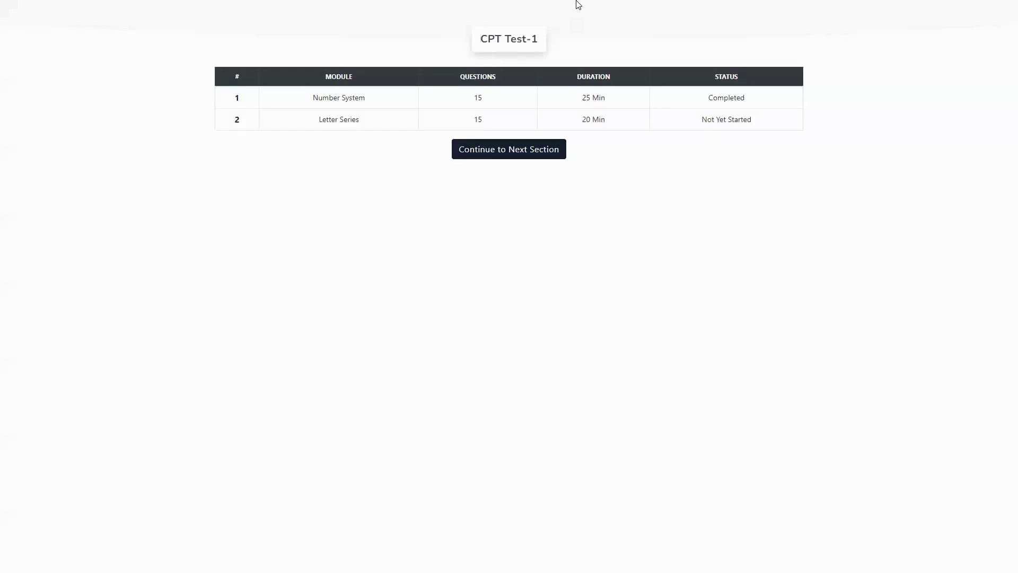
{"action": "triple_click", "coordinate": [338, 121]}
{"action": "left_click", "coordinate": [491, 153]}
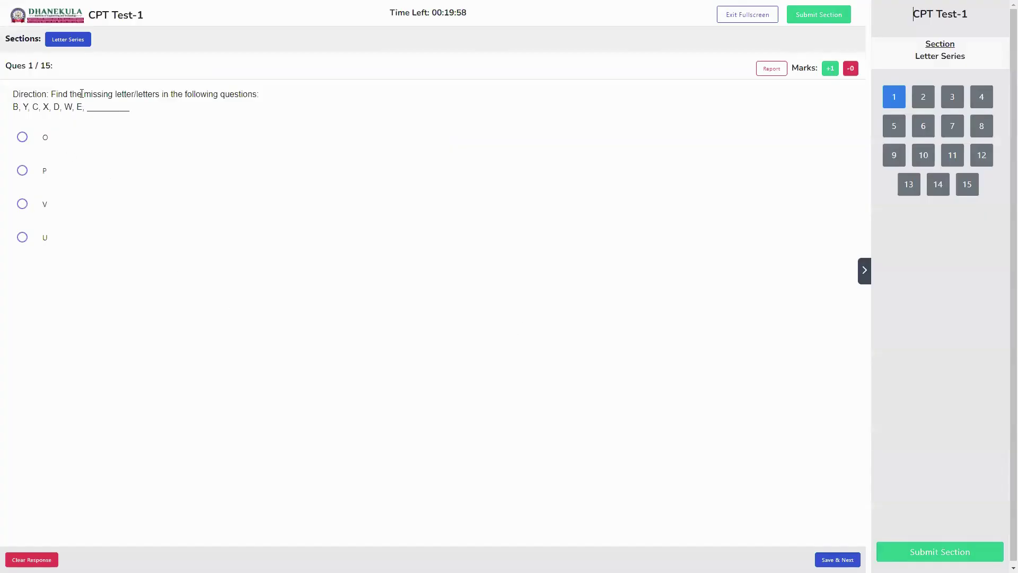
Answer Letter Series questions 1–5 with P, B, EL, Y and X, then submit
{"action": "left_click", "coordinate": [23, 169]}
{"action": "left_click", "coordinate": [837, 559]}
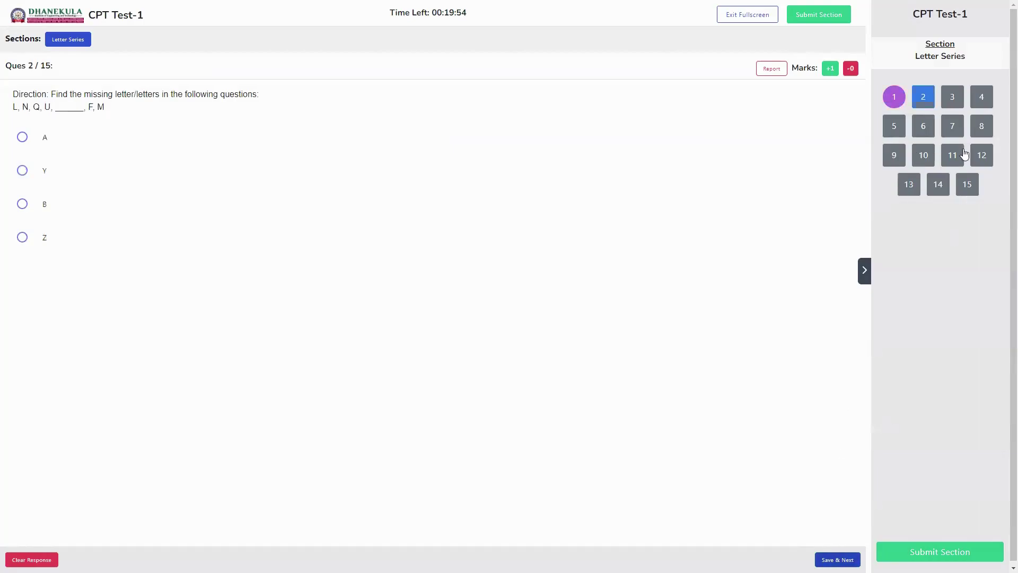
{"action": "left_click", "coordinate": [22, 203]}
{"action": "left_click", "coordinate": [838, 559]}
{"action": "left_click", "coordinate": [23, 238]}
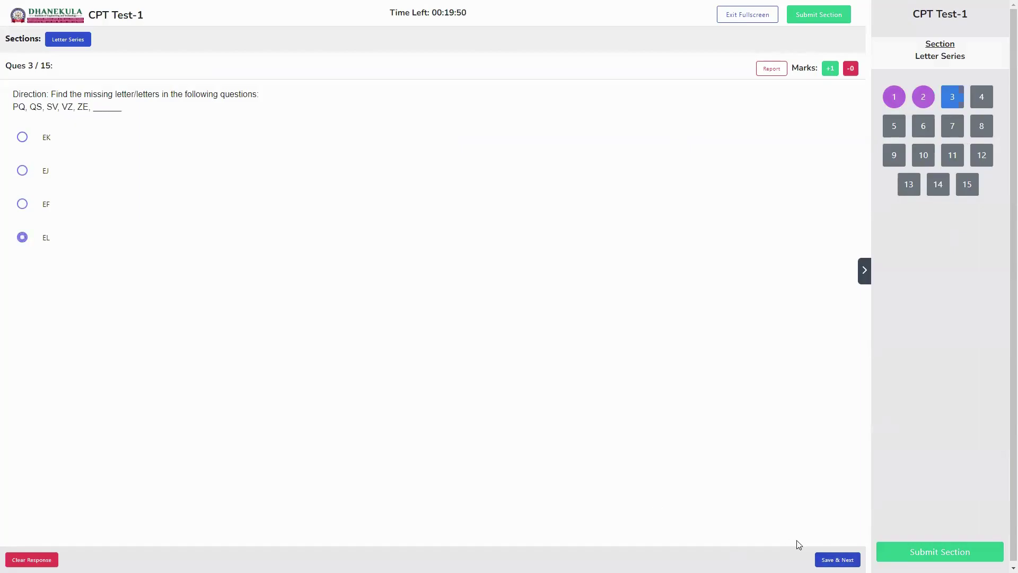
{"action": "left_click", "coordinate": [837, 559]}
{"action": "left_click", "coordinate": [23, 137]}
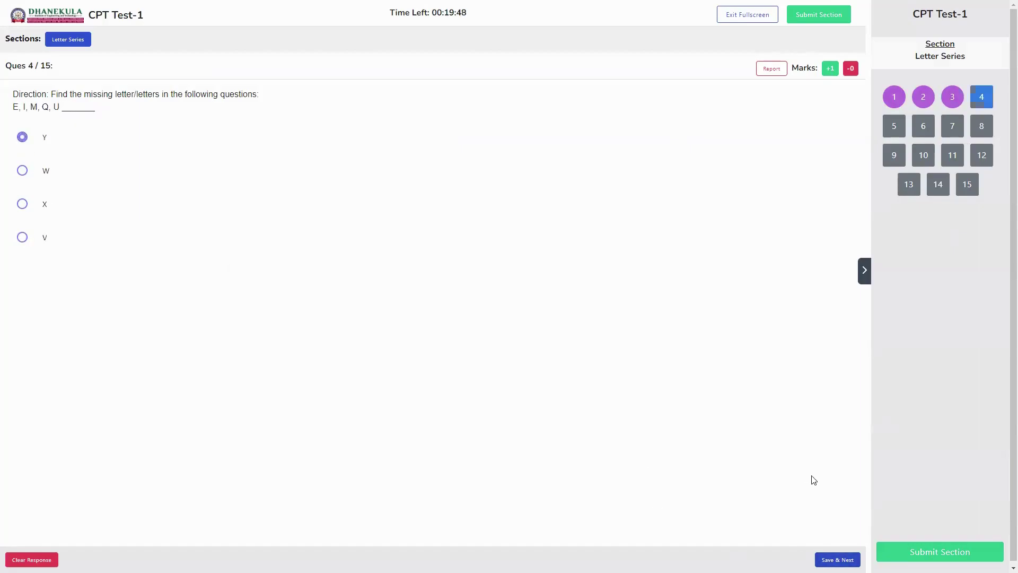
{"action": "left_click", "coordinate": [838, 560]}
{"action": "left_click", "coordinate": [22, 204]}
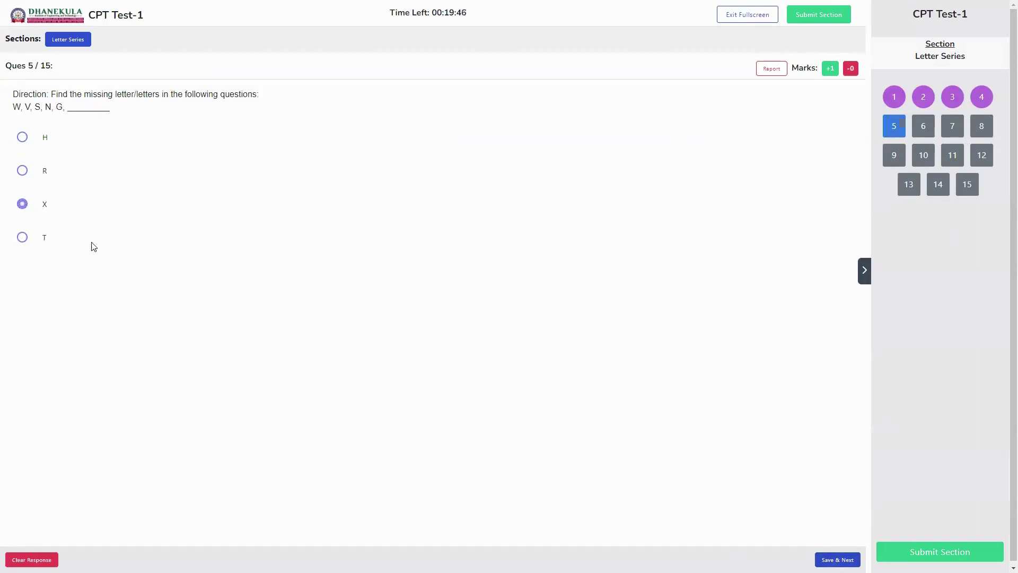
{"action": "left_click", "coordinate": [838, 560]}
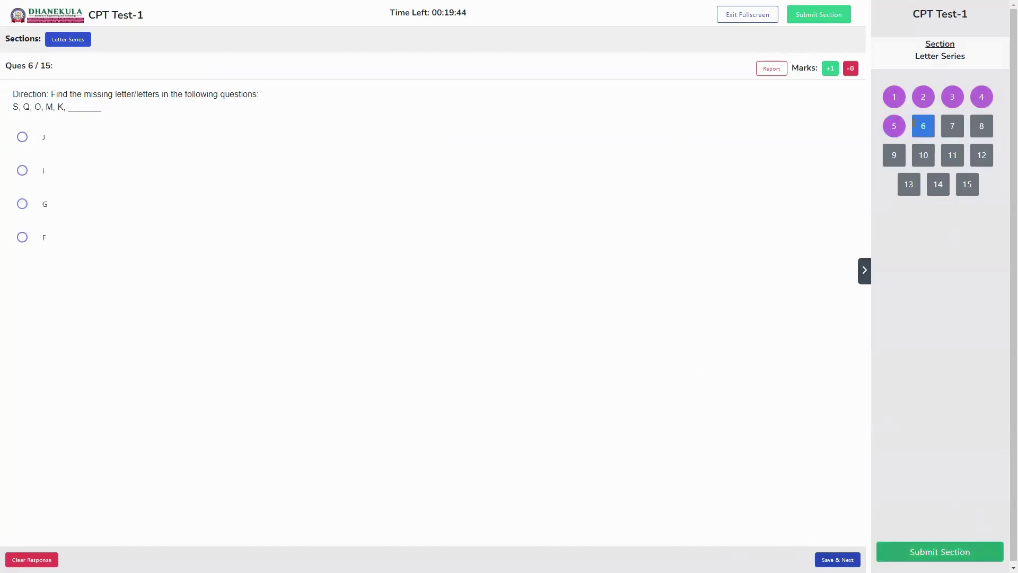
{"action": "left_click", "coordinate": [934, 553]}
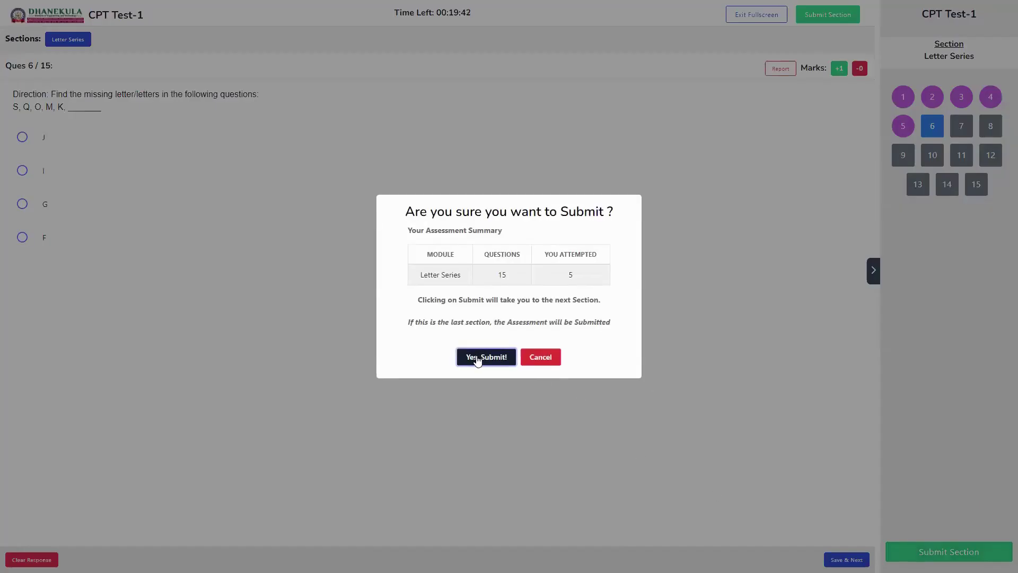
{"action": "left_click", "coordinate": [481, 357]}
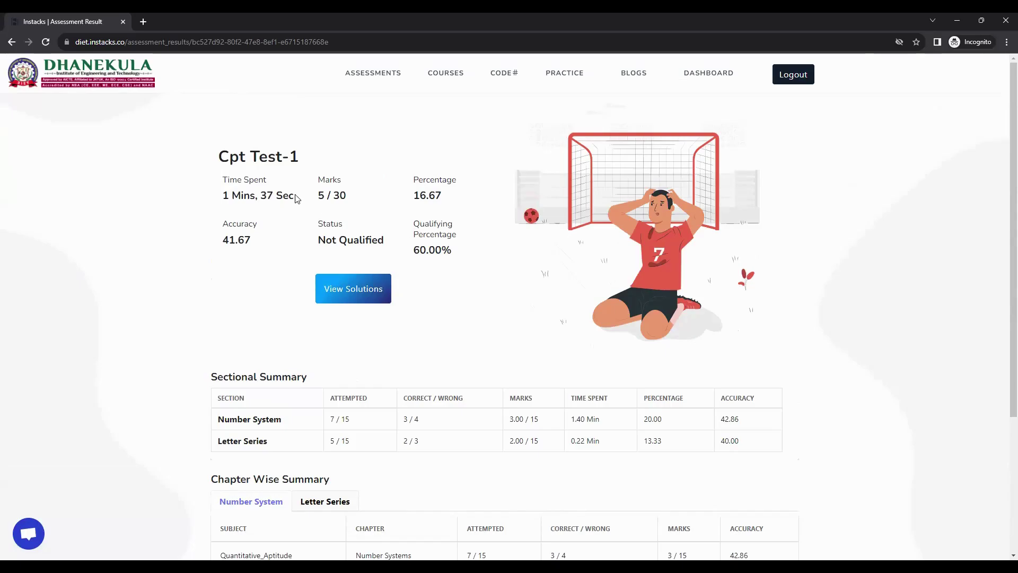
Review the overall result: time spent, 16.67%, 41.67 accuracy, Not Qualified, sectional summary
{"action": "left_click_drag", "start_coordinate": [223, 178], "coordinate": [347, 196]}
{"action": "left_click_drag", "start_coordinate": [420, 197], "coordinate": [436, 197]}
{"action": "left_click_drag", "start_coordinate": [228, 222], "coordinate": [249, 242]}
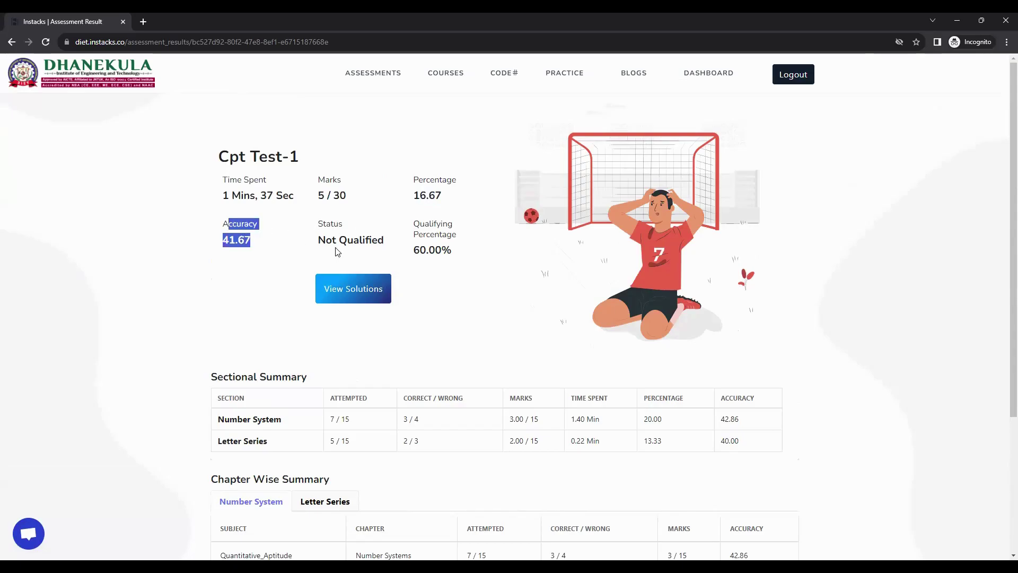
{"action": "left_click_drag", "start_coordinate": [322, 223], "coordinate": [462, 246]}
{"action": "scroll", "coordinate": [457, 245], "scroll_direction": "down", "scroll_amount": 4}
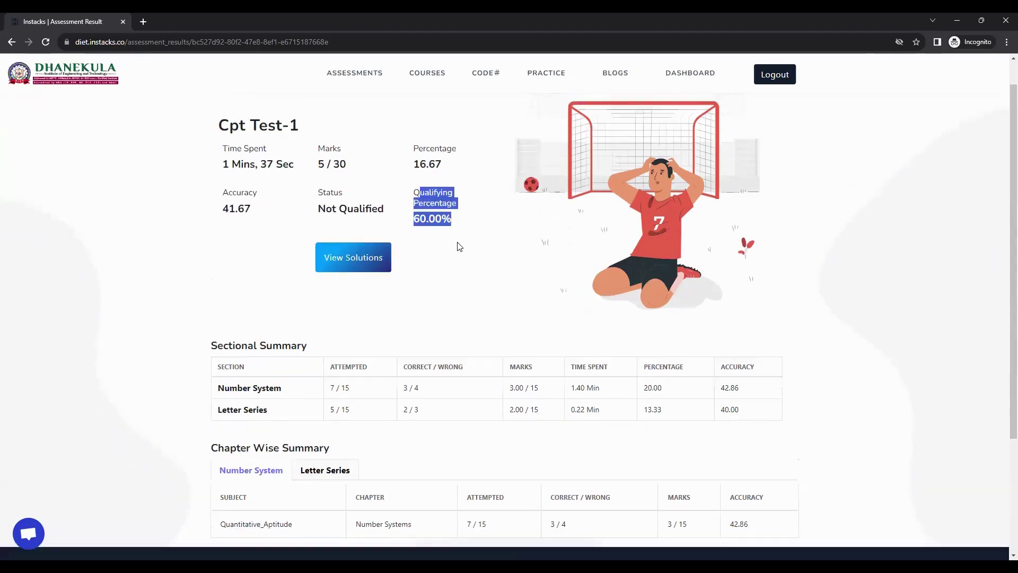
{"action": "left_click_drag", "start_coordinate": [213, 185], "coordinate": [309, 185]}
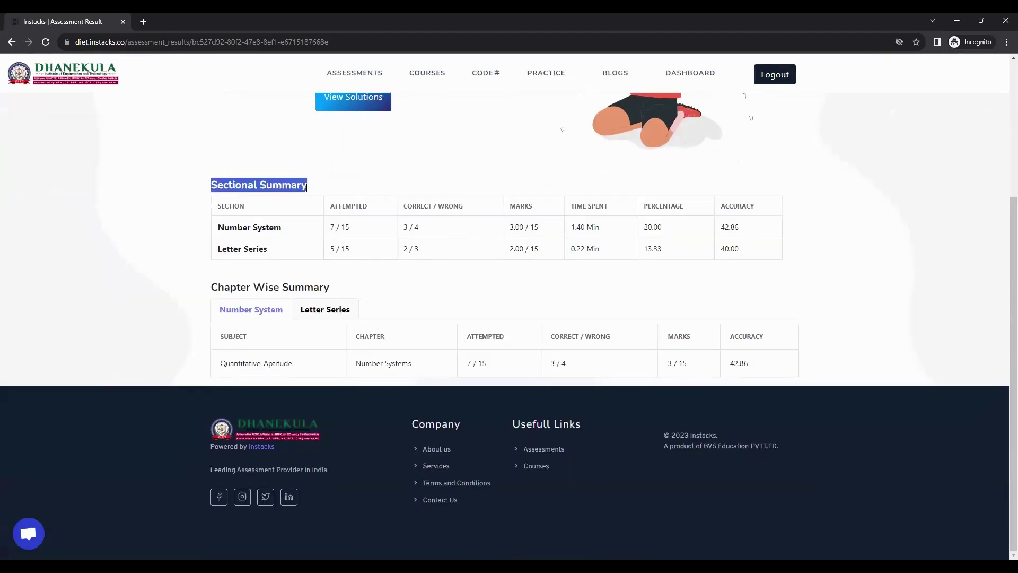
{"action": "triple_click", "coordinate": [270, 228]}
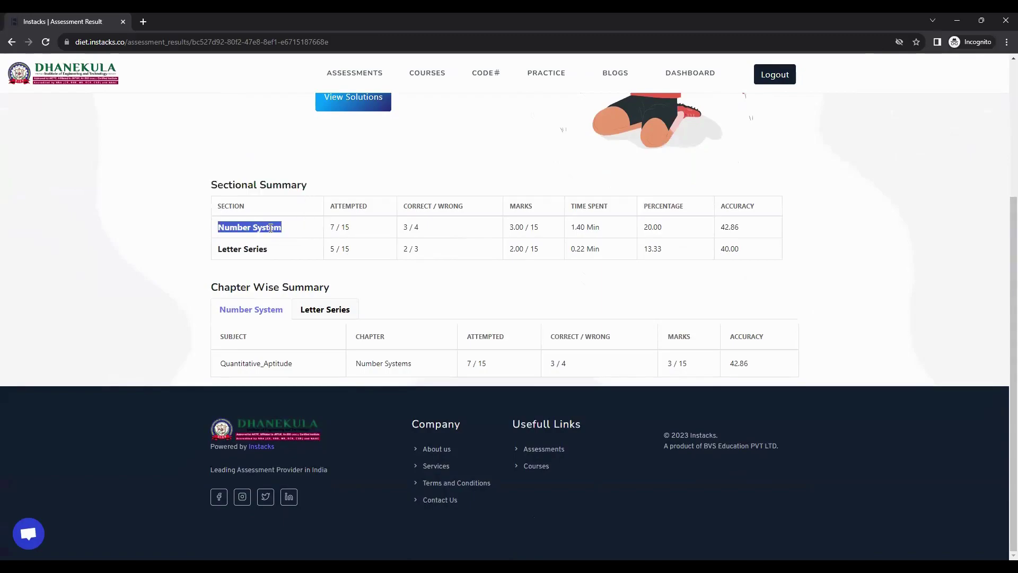
{"action": "left_click", "coordinate": [335, 228]}
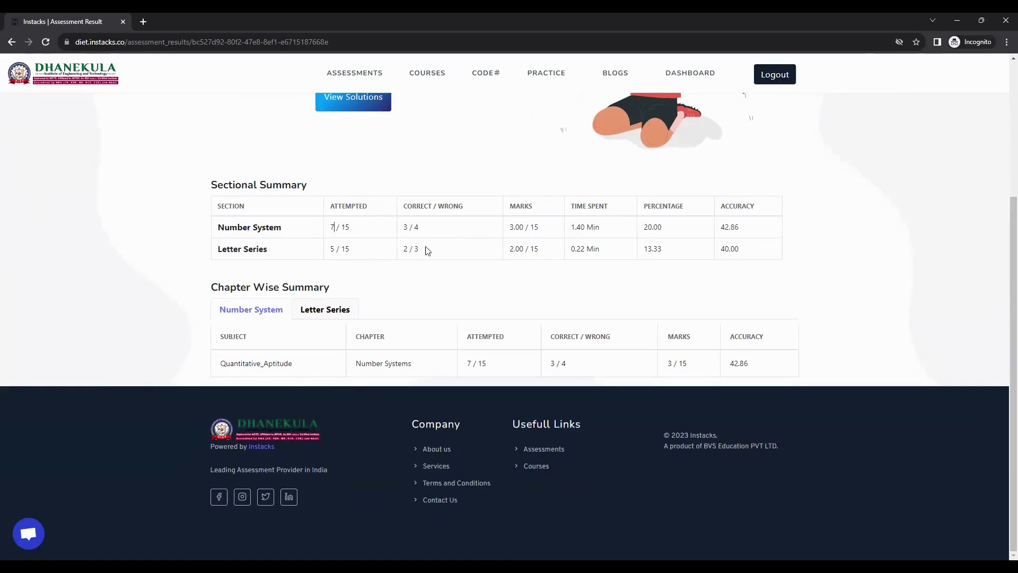
Switch between the Letter Series and Number System chapter-wise summaries
{"action": "left_click_drag", "start_coordinate": [374, 365], "coordinate": [513, 370]}
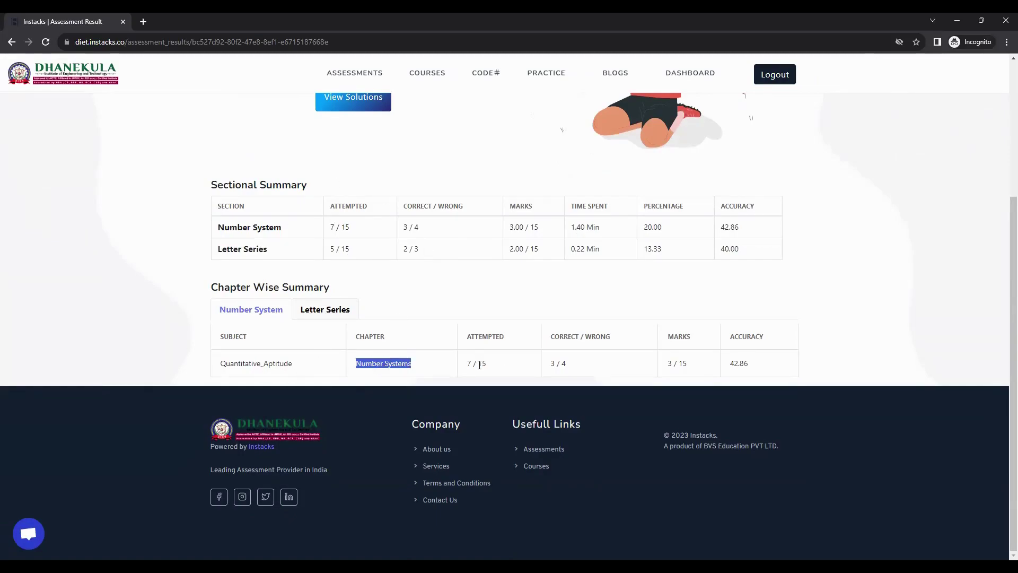
{"action": "left_click", "coordinate": [336, 309]}
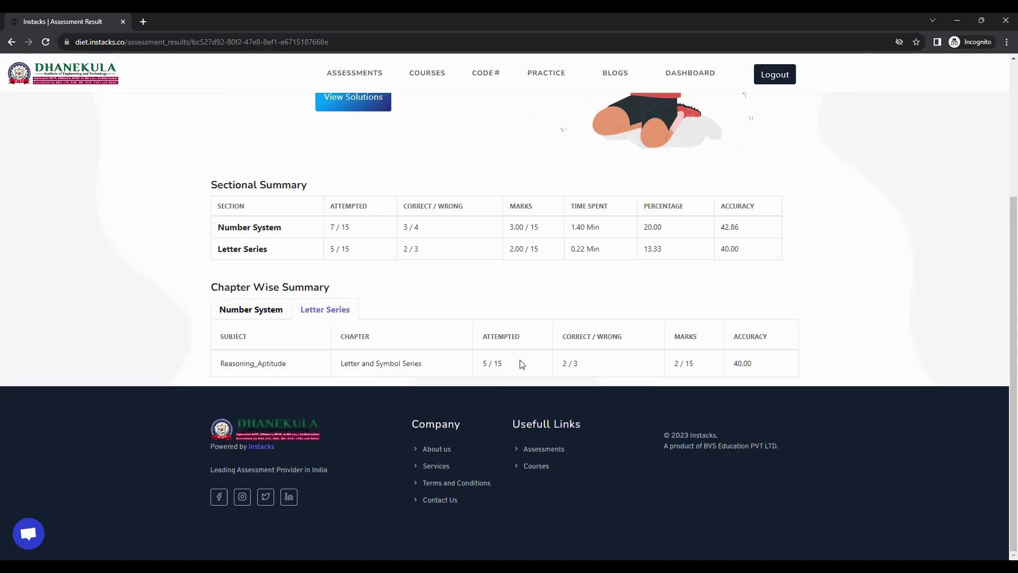
{"action": "left_click", "coordinate": [260, 311]}
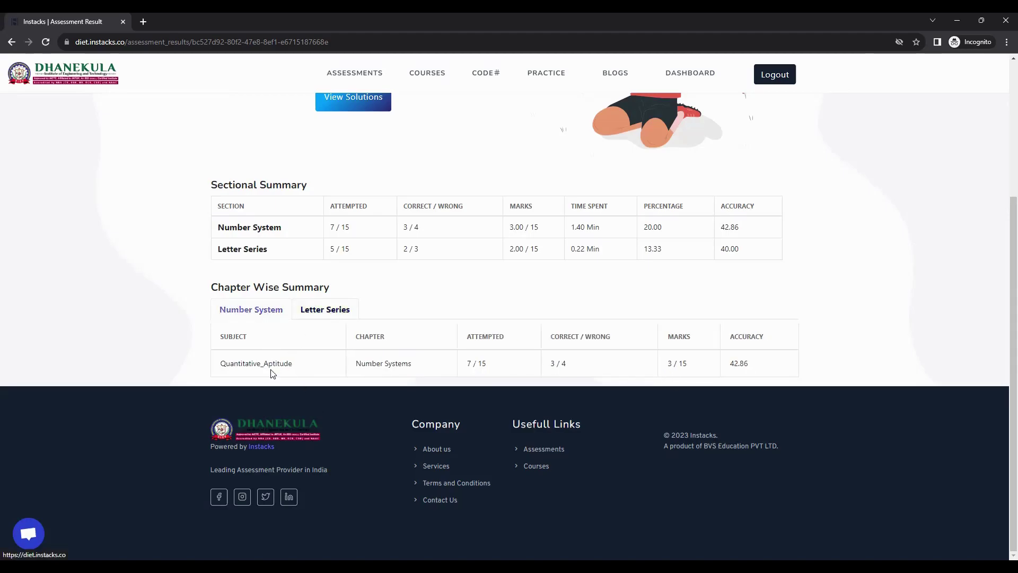
{"action": "scroll", "coordinate": [272, 370], "scroll_direction": "up", "scroll_amount": 4}
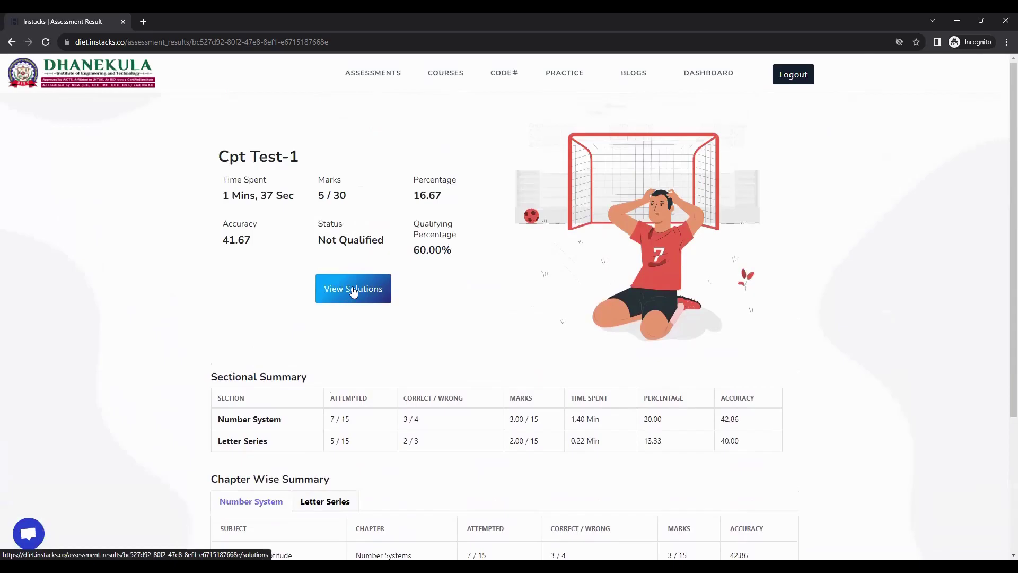
Open the Cpt Test-1 solutions and read the explanation for Number System question 2
{"action": "left_click", "coordinate": [352, 290]}
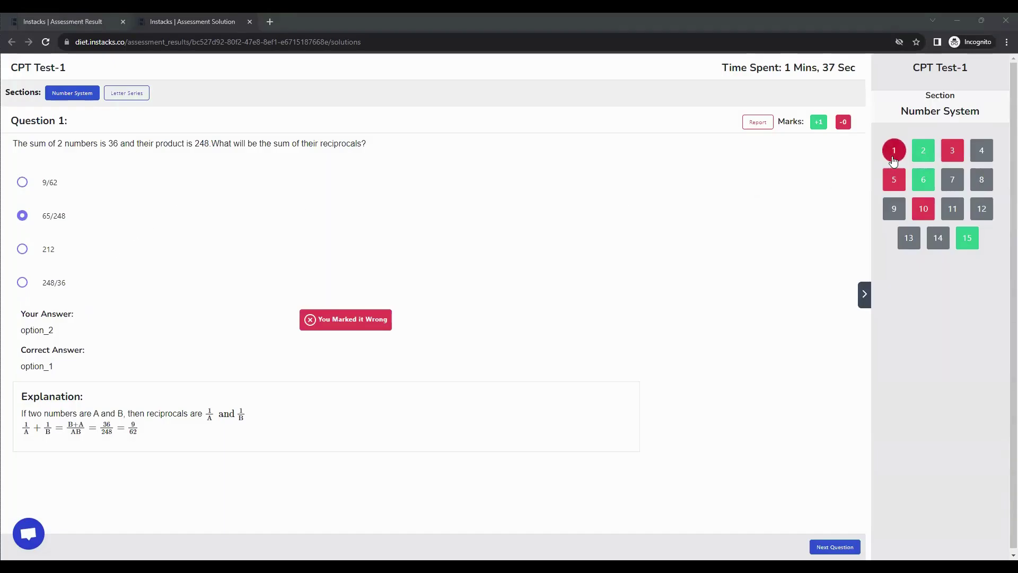
{"action": "left_click", "coordinate": [931, 156]}
{"action": "scroll", "coordinate": [917, 181], "scroll_direction": "down", "scroll_amount": 2}
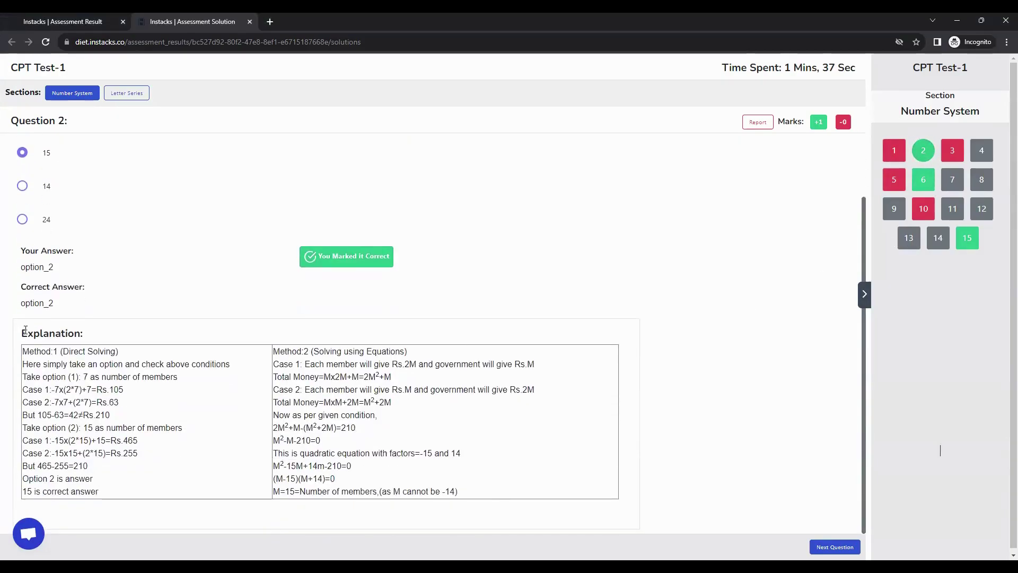
{"action": "left_click_drag", "start_coordinate": [23, 332], "coordinate": [104, 333]}
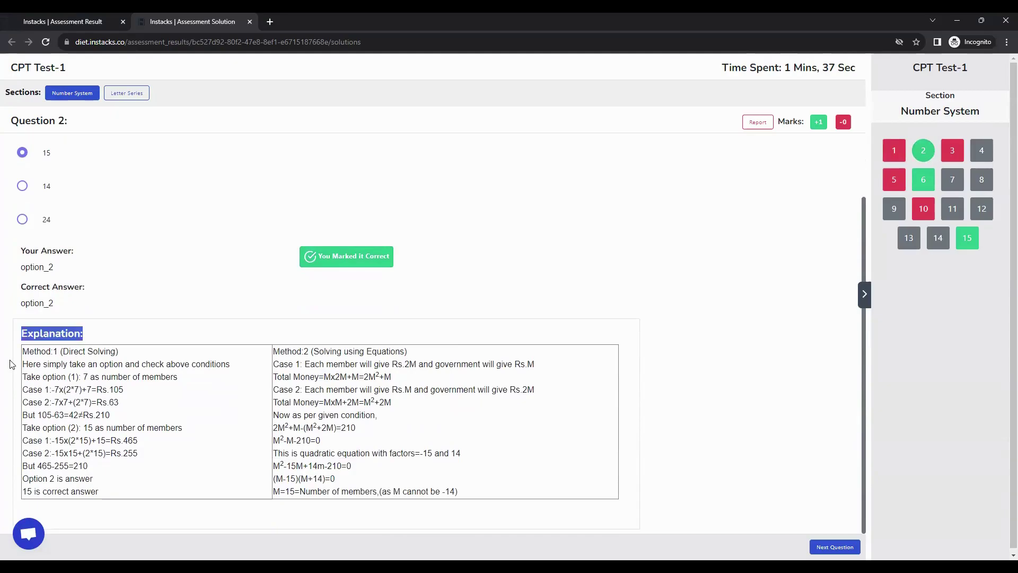
{"action": "left_click_drag", "start_coordinate": [25, 351], "coordinate": [43, 389]}
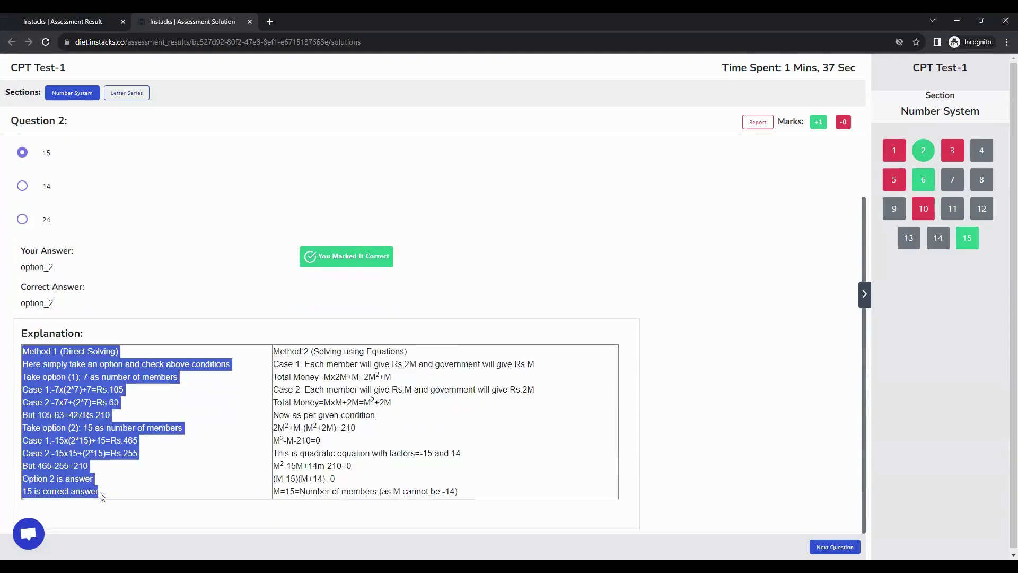
{"action": "scroll", "coordinate": [103, 418], "scroll_direction": "up", "scroll_amount": 2}
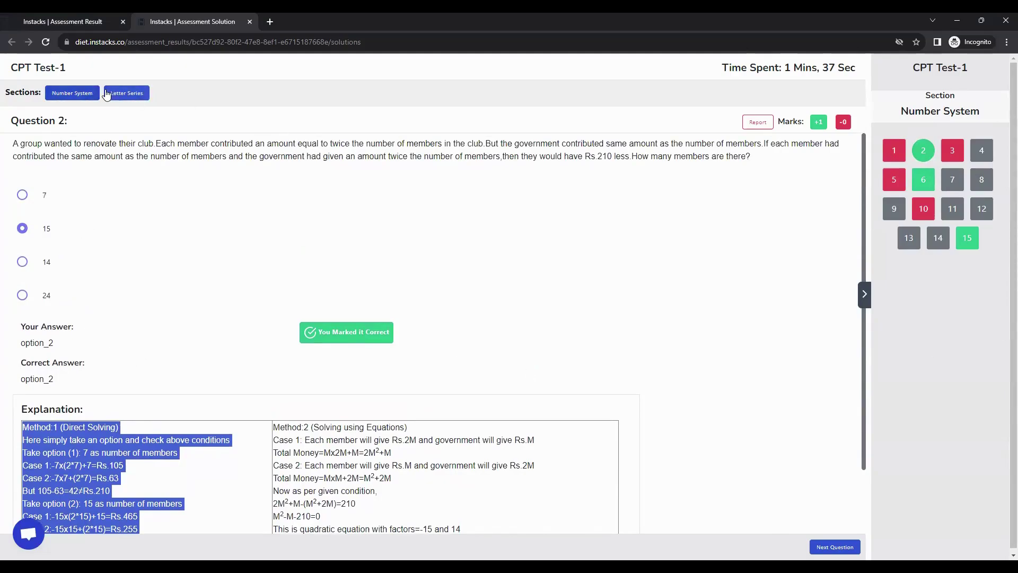
Review the Letter Series section solutions, then go back to the assessment result tab
{"action": "left_click", "coordinate": [127, 93]}
{"action": "scroll", "coordinate": [164, 400], "scroll_direction": "down", "scroll_amount": 1}
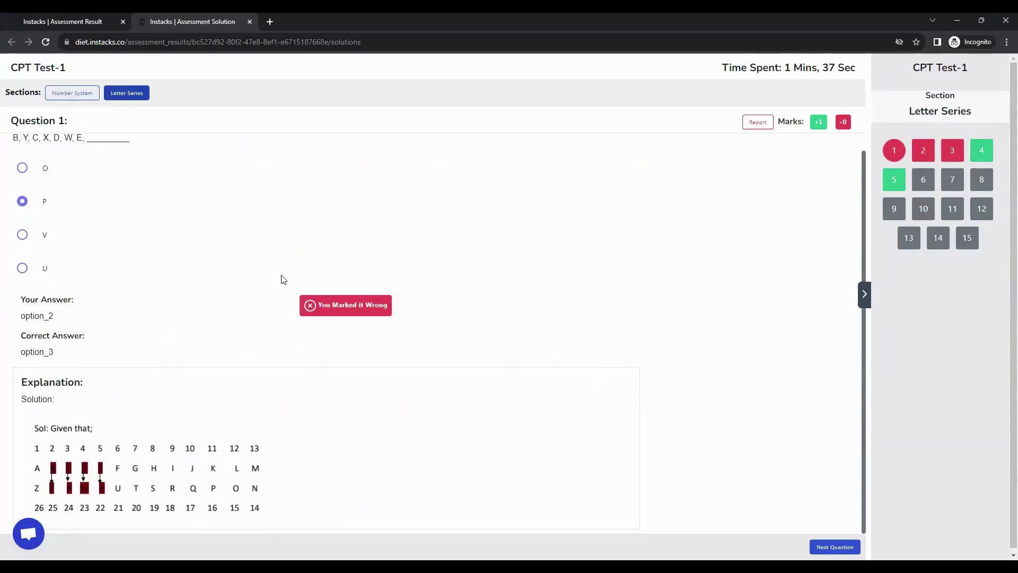
{"action": "left_click", "coordinate": [82, 21]}
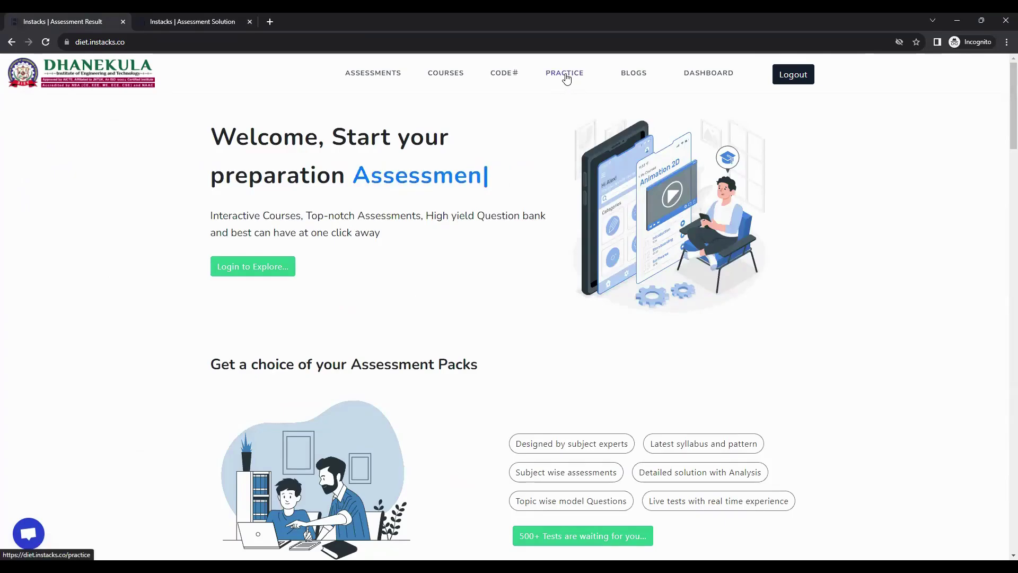
Go through Practice and C Programming Lab to the Operators Programs list of 5-question tests
{"action": "left_click", "coordinate": [565, 74]}
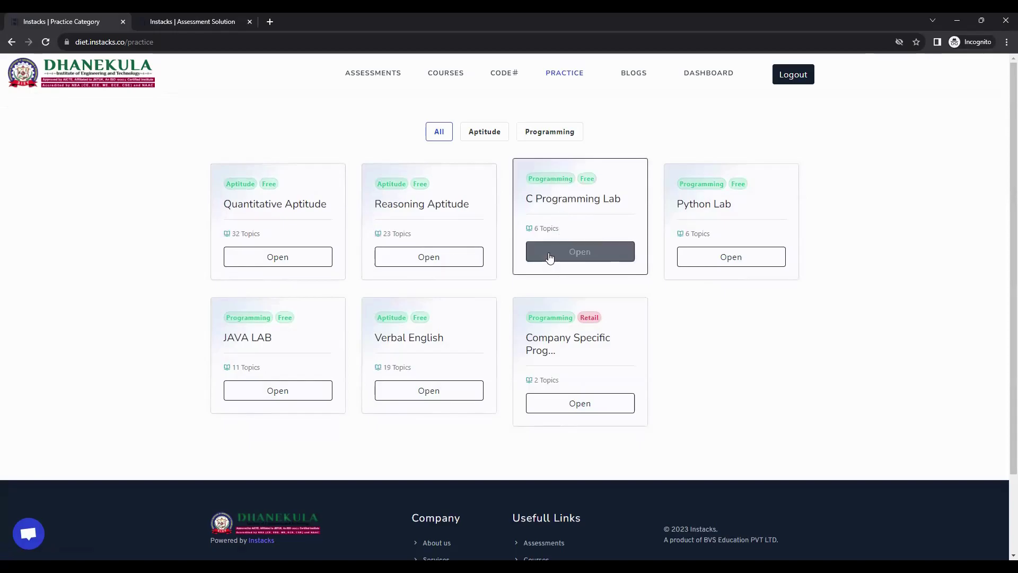
{"action": "left_click", "coordinate": [578, 253]}
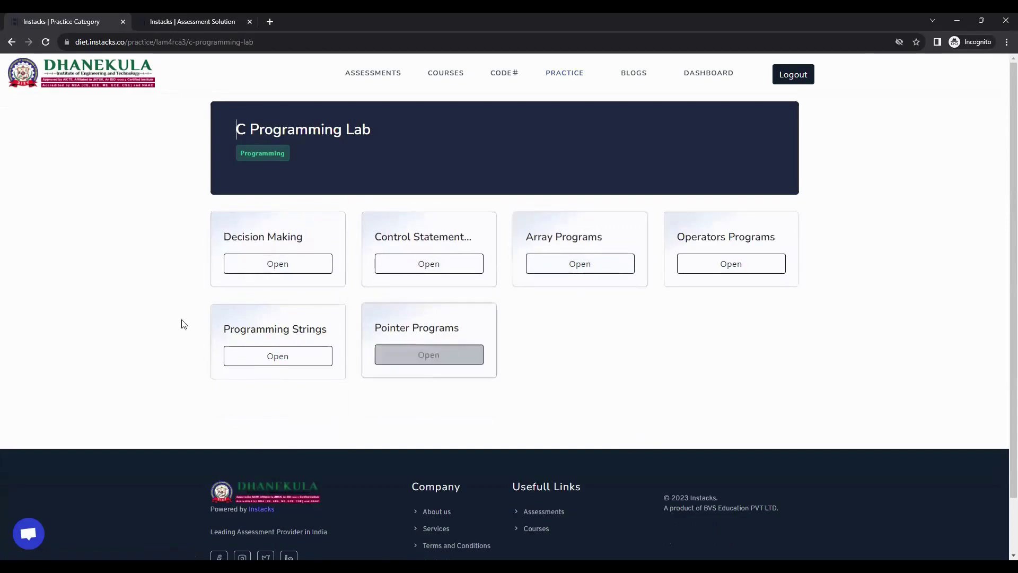
{"action": "left_click", "coordinate": [711, 263]}
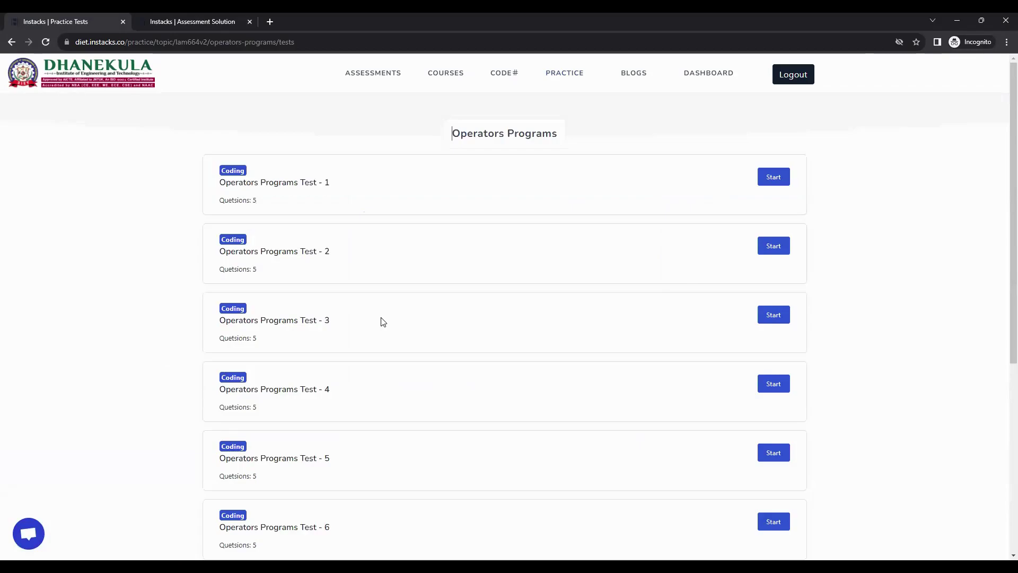
{"action": "scroll", "coordinate": [384, 322], "scroll_direction": "down", "scroll_amount": 5}
Start Operators Programs Test - 1 from the practice test list
{"action": "scroll", "coordinate": [384, 322], "scroll_direction": "up", "scroll_amount": 5}
{"action": "scroll", "coordinate": [218, 259], "scroll_direction": "down", "scroll_amount": 5}
{"action": "scroll", "coordinate": [356, 380], "scroll_direction": "up", "scroll_amount": 5}
{"action": "left_click", "coordinate": [772, 178]}
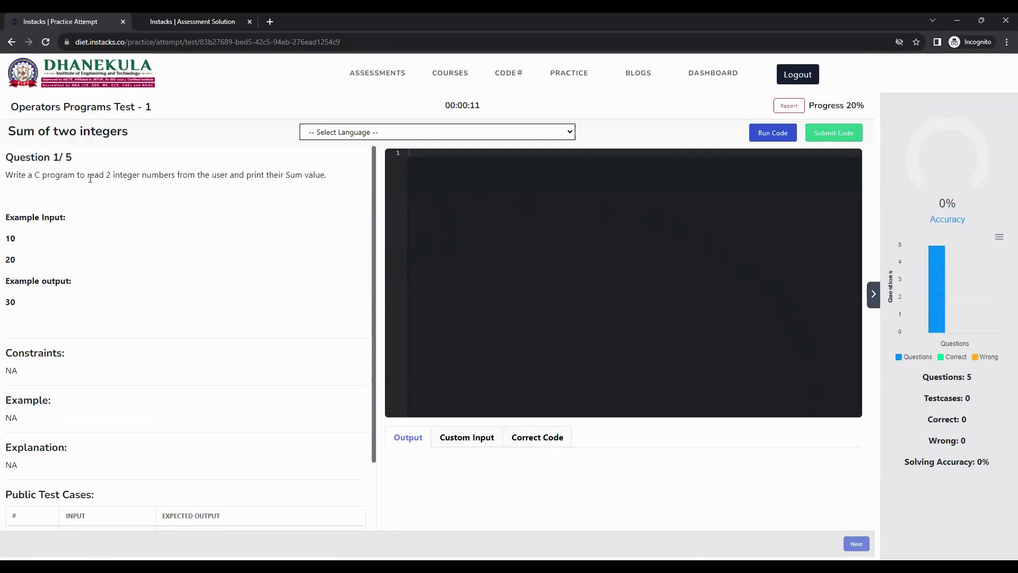
Read the Sum of two integers question and its public test case examples
{"action": "left_click_drag", "start_coordinate": [6, 154], "coordinate": [72, 364]}
{"action": "scroll", "coordinate": [71, 357], "scroll_direction": "down", "scroll_amount": 2}
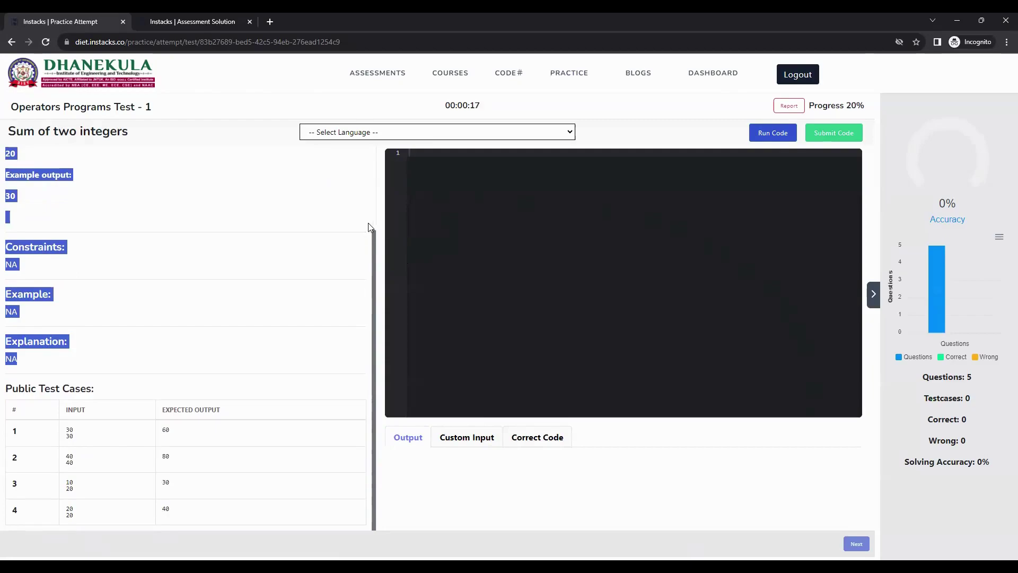
{"action": "left_click", "coordinate": [460, 230]}
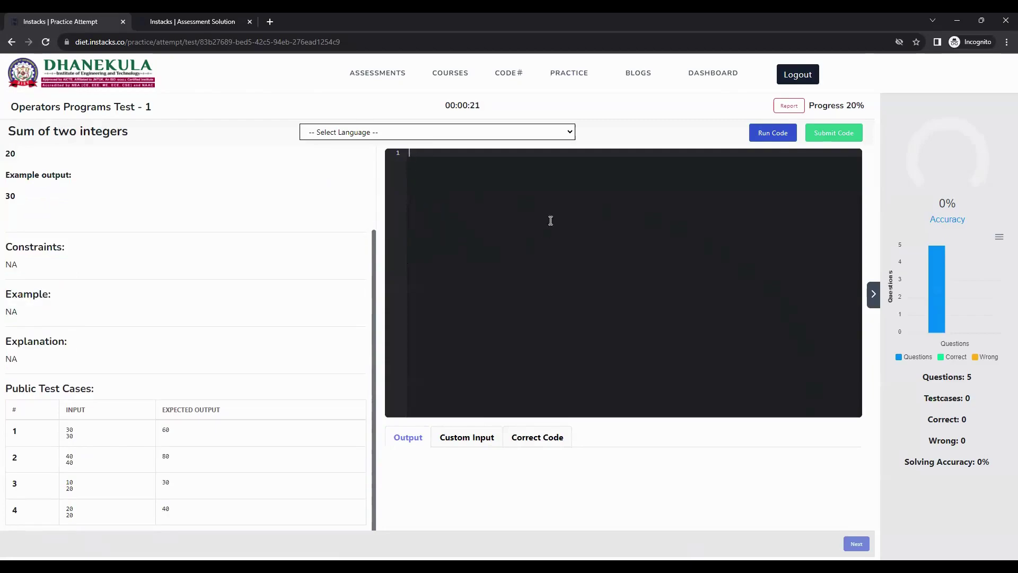
{"action": "left_click", "coordinate": [415, 132]}
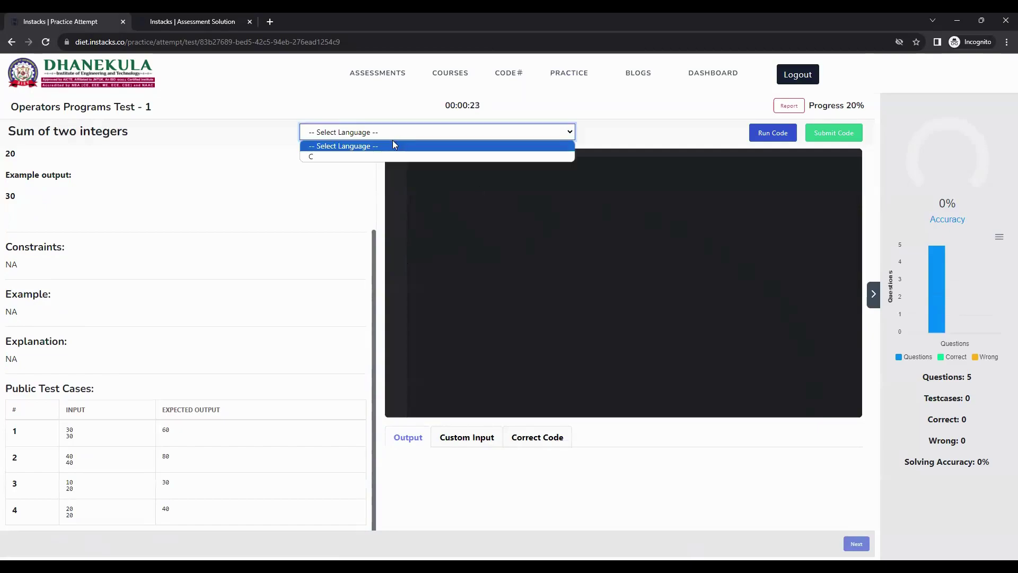
Choose C as the answer language and clear the editor's placeholder code
{"action": "left_click", "coordinate": [338, 158]}
{"action": "left_click", "coordinate": [556, 180]}
{"action": "key", "text": "ctrl+a"}
{"action": "key", "text": "BackSpace"}
Write the #include, main, printf("Hello world") and return 0; lines, then zoom to 150%
{"action": "type", "text": "#incl"}
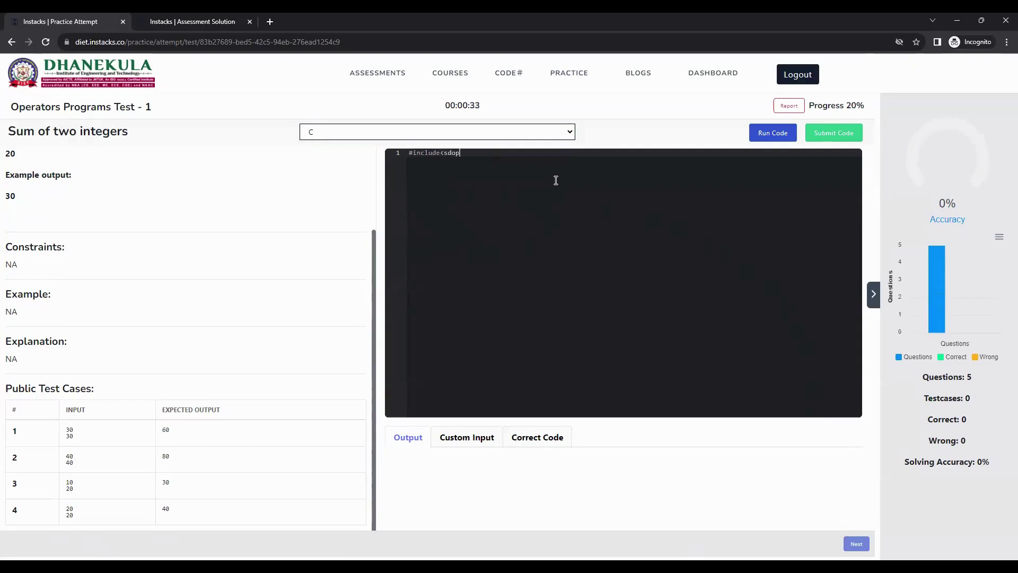
{"action": "key", "text": "BackSpace"}
{"action": "key", "text": "BackSpace"}
{"action": "key", "text": "BackSpace"}
{"action": "key", "text": "Return"}
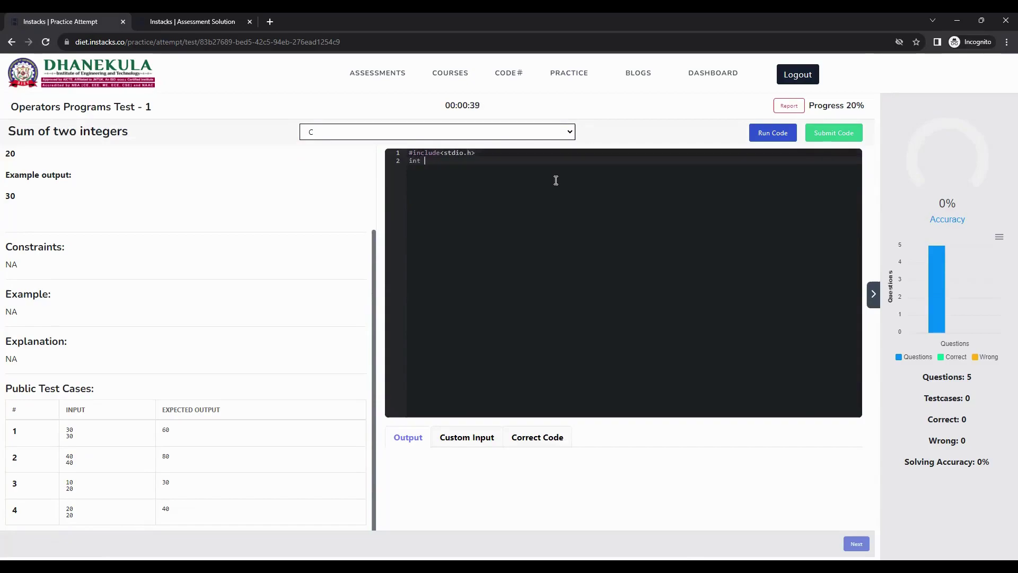
{"action": "key", "text": "Return"}
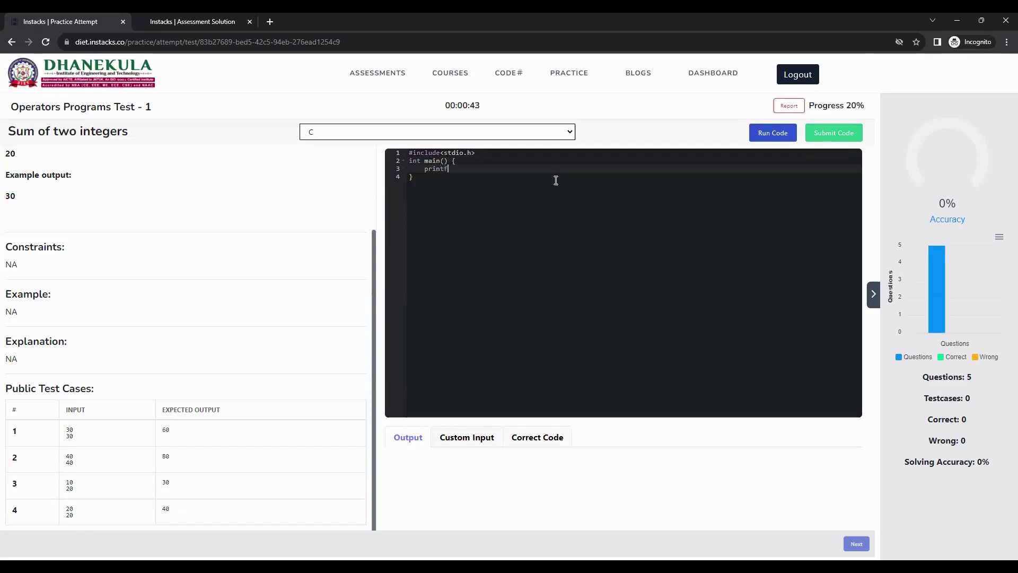
{"action": "type", "text": "printf(\"Hello world"}
{"action": "key", "text": "Return"}
{"action": "type", "text": "return 0;"}
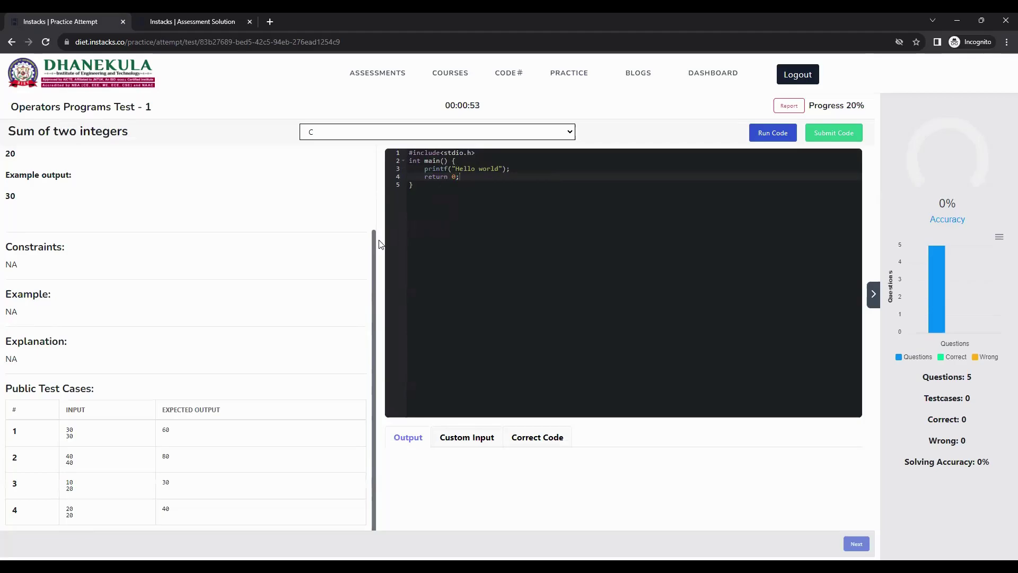
{"action": "key", "text": "ctrl+plus"}
{"action": "key", "text": "ctrl+plus"}
{"action": "key", "text": "ctrl+plus"}
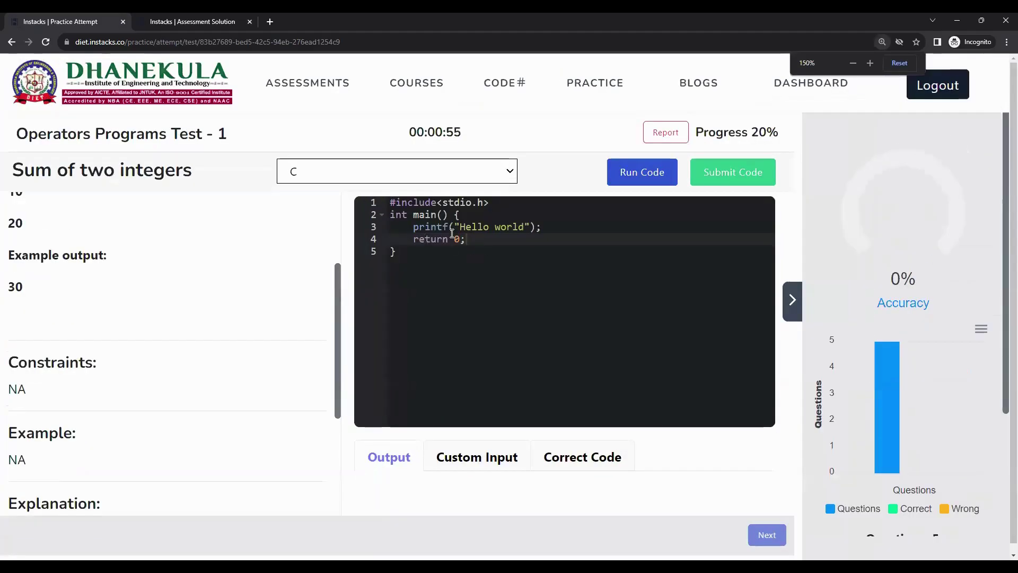
{"action": "scroll", "coordinate": [557, 202], "scroll_direction": "down", "scroll_amount": 1}
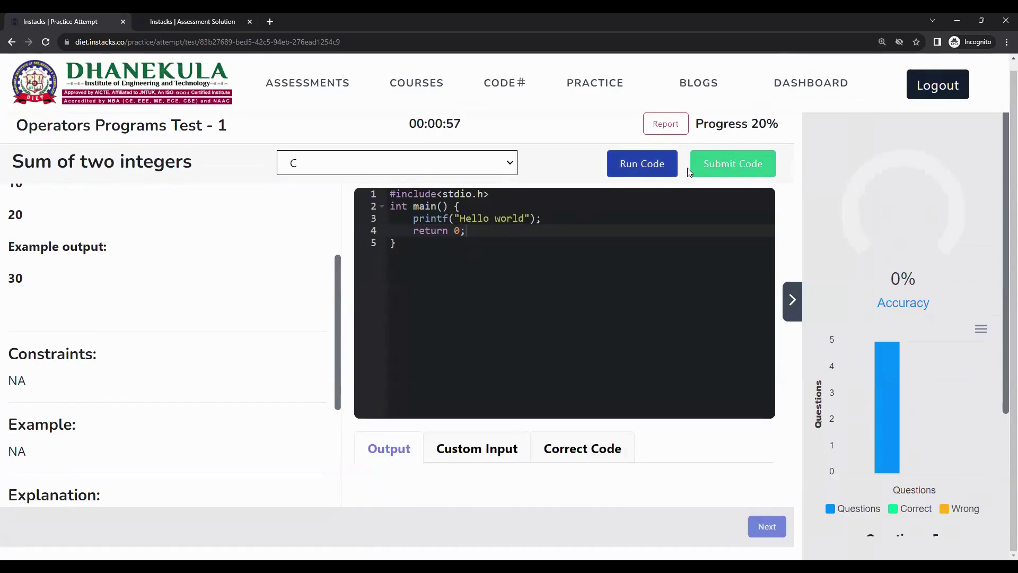
{"action": "left_click", "coordinate": [652, 164]}
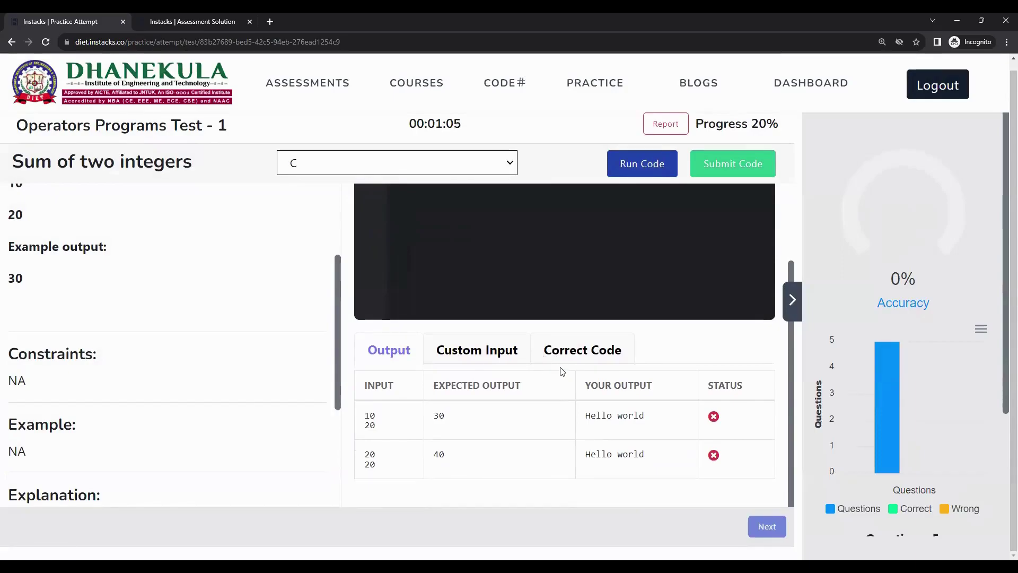
{"action": "triple_click", "coordinate": [367, 415]}
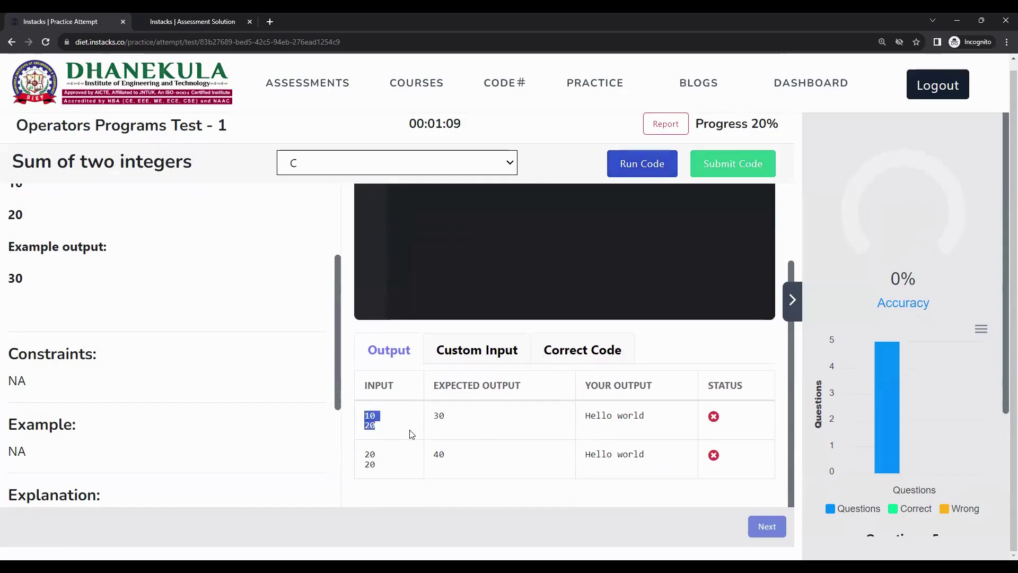
{"action": "double_click", "coordinate": [440, 418]}
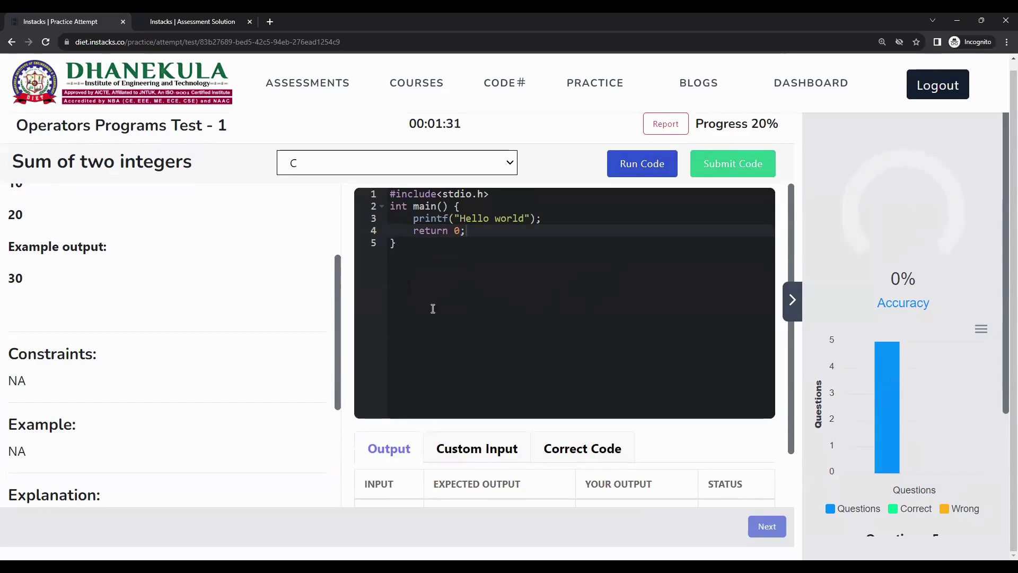
{"action": "left_click", "coordinate": [734, 167]}
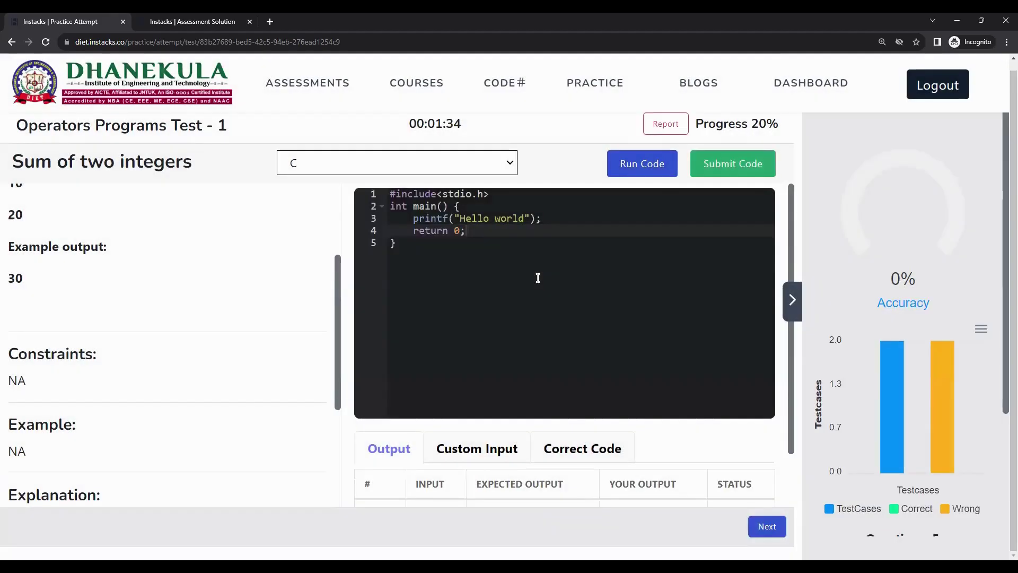
Check that TC 1 and TC 2 both failed, with expected output 60 against Hello world, then go to question 2
{"action": "scroll", "coordinate": [538, 274], "scroll_direction": "down", "scroll_amount": 2}
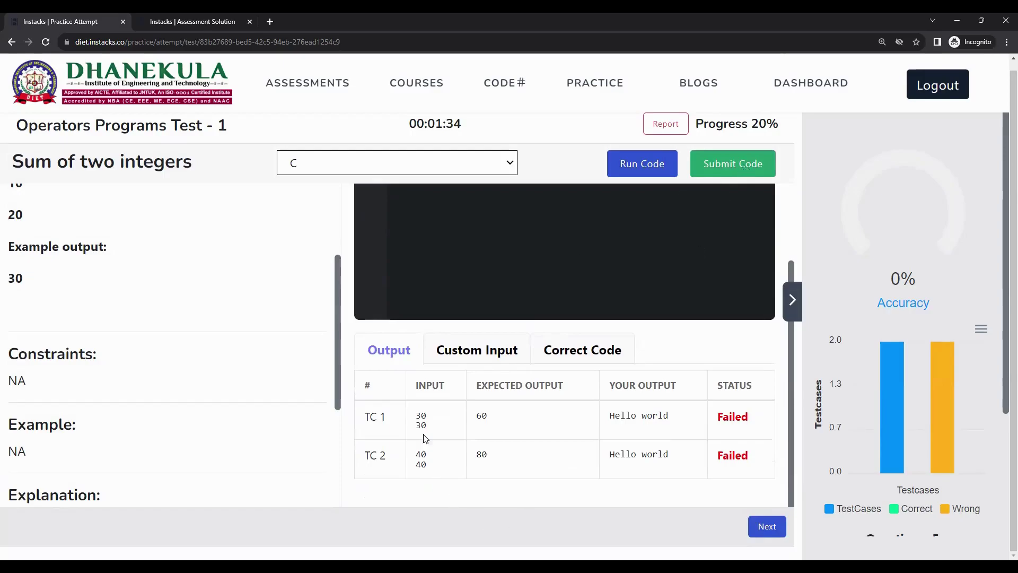
{"action": "left_click_drag", "start_coordinate": [366, 414], "coordinate": [500, 459]}
{"action": "left_click", "coordinate": [637, 452]}
{"action": "double_click", "coordinate": [727, 419]}
{"action": "left_click", "coordinate": [735, 456]}
{"action": "double_click", "coordinate": [733, 455]}
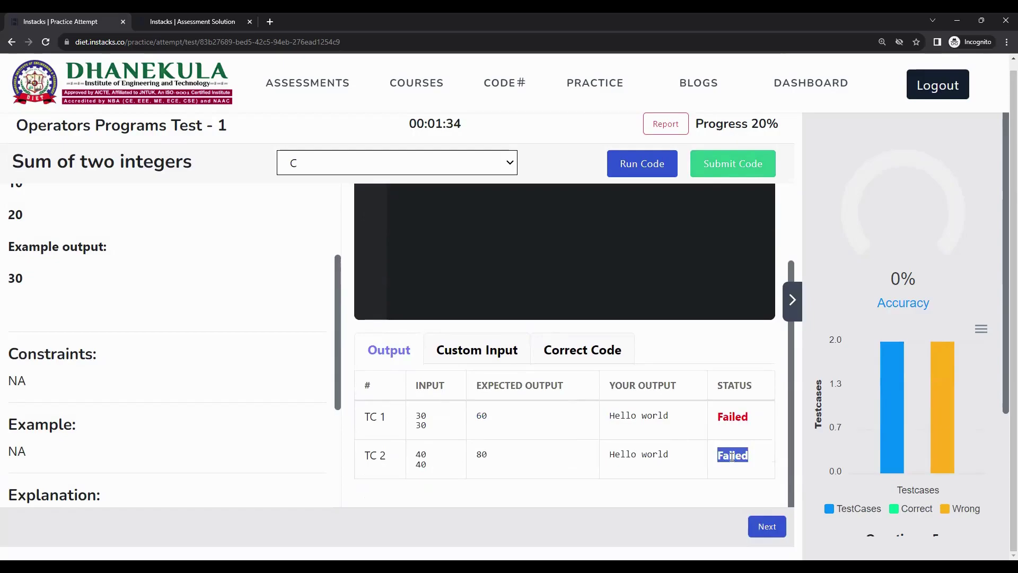
{"action": "left_click", "coordinate": [483, 417]}
{"action": "double_click", "coordinate": [484, 416]}
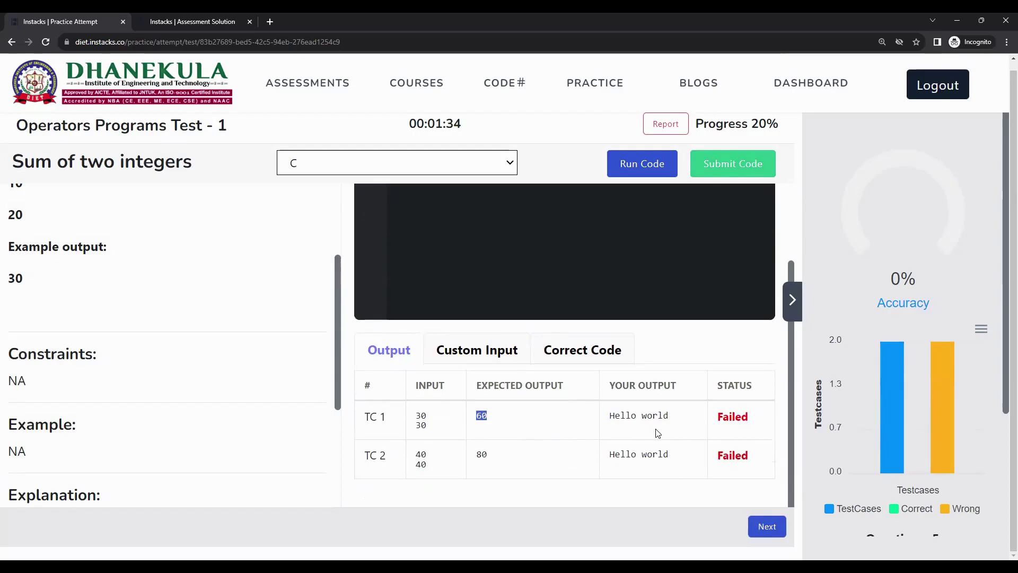
{"action": "triple_click", "coordinate": [628, 418]}
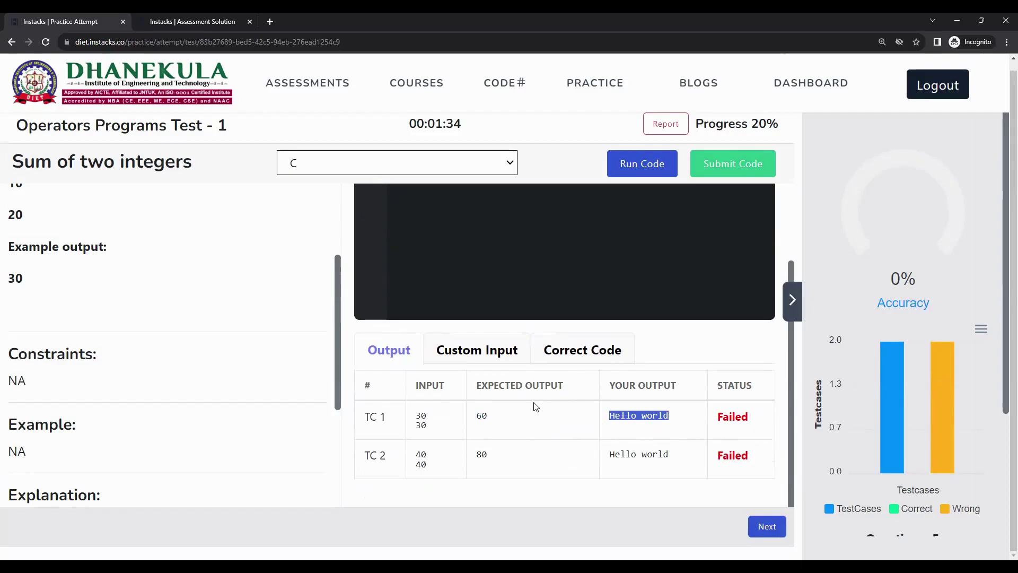
{"action": "scroll", "coordinate": [533, 397], "scroll_direction": "up", "scroll_amount": 2}
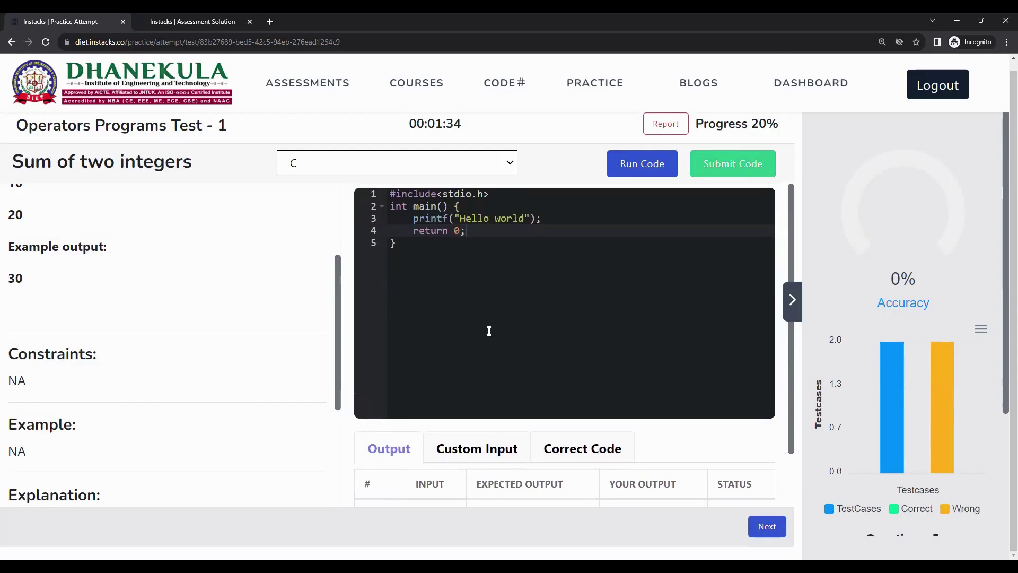
{"action": "left_click", "coordinate": [767, 527]}
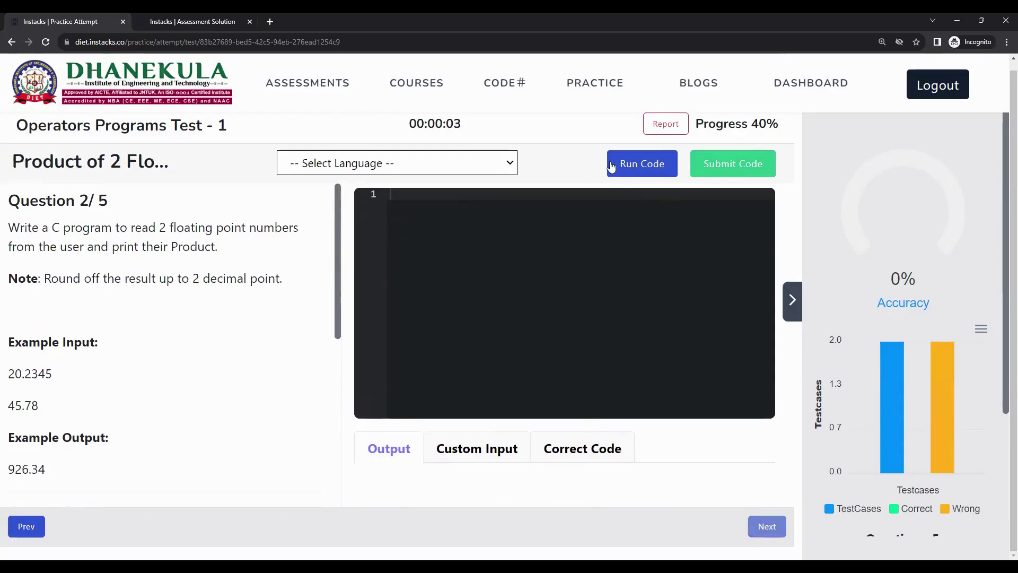
Set C as the language for question 2, Product of 2 floating point numbers
{"action": "left_click", "coordinate": [476, 170]}
{"action": "left_click", "coordinate": [406, 199]}
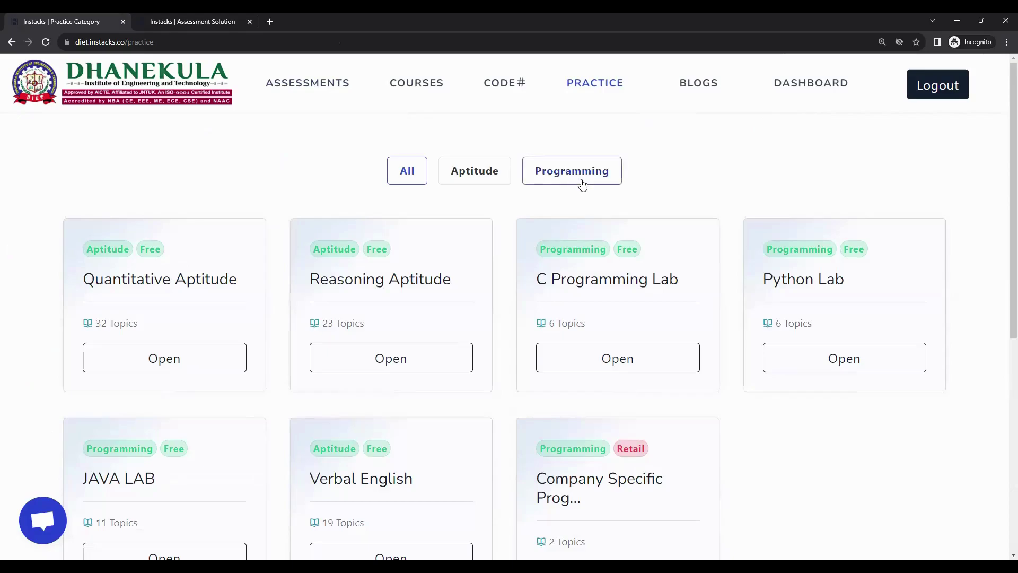
Open the dashboard at 100% zoom, check the activity cards, and view recent practice
{"action": "left_click", "coordinate": [808, 83]}
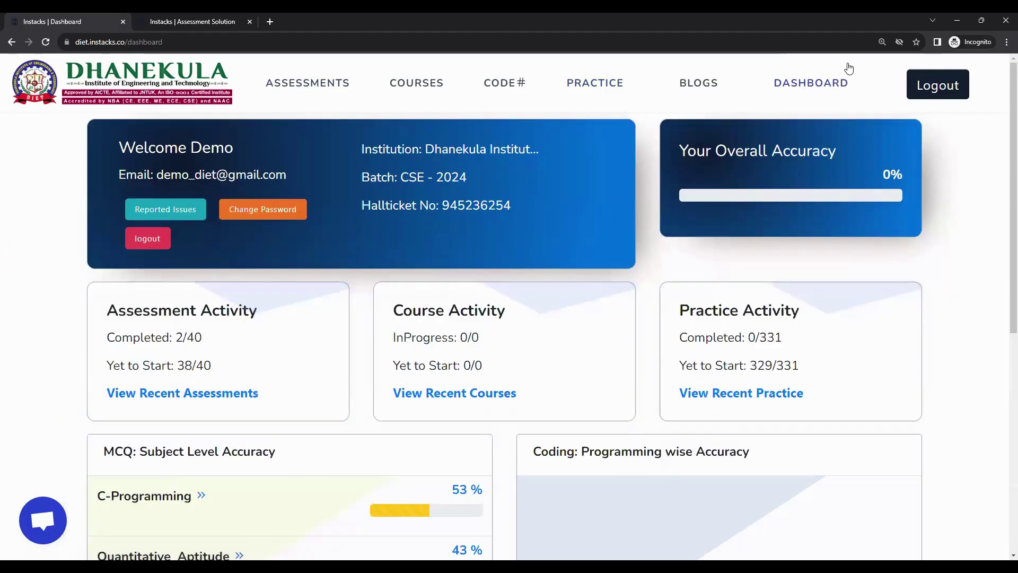
{"action": "key", "text": "ctrl+0"}
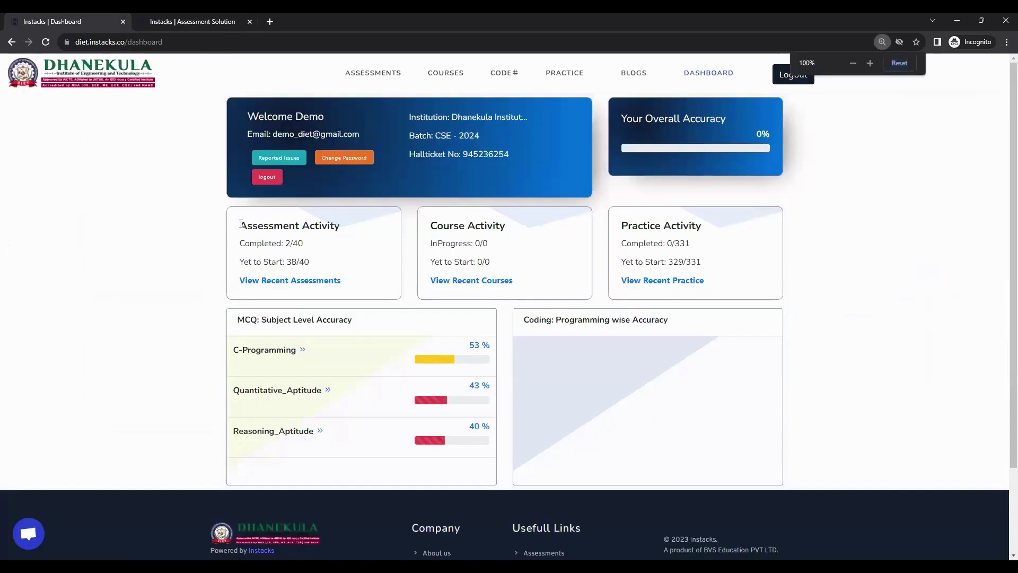
{"action": "triple_click", "coordinate": [329, 229]}
{"action": "triple_click", "coordinate": [734, 229]}
{"action": "left_click", "coordinate": [800, 245]}
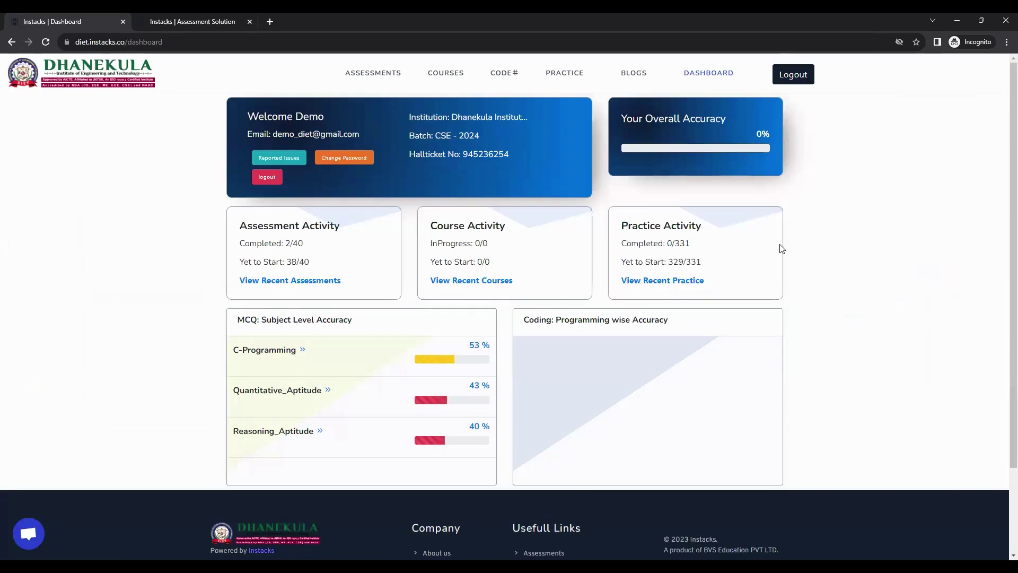
{"action": "left_click", "coordinate": [669, 282]}
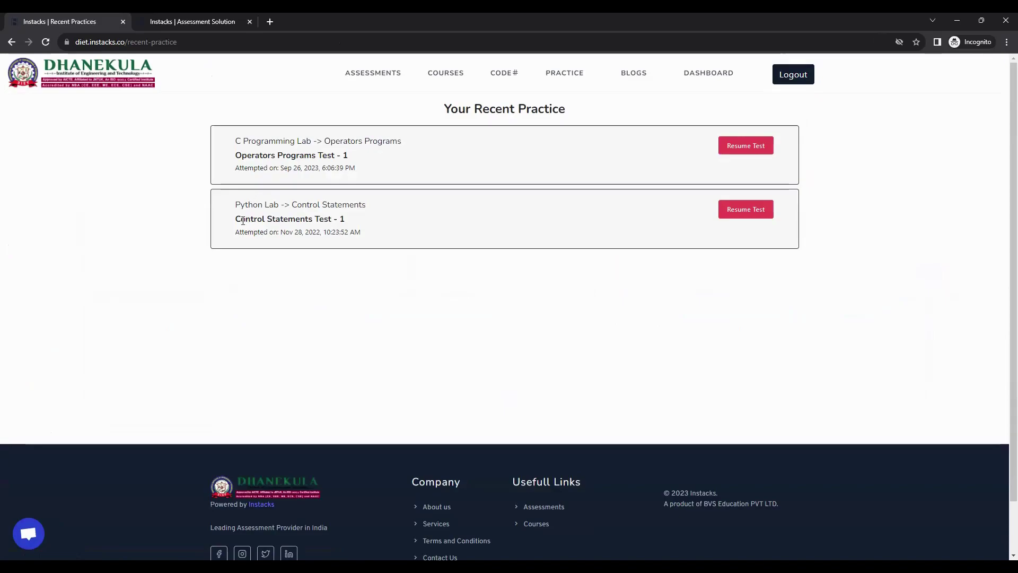
Resume Operators Programs Test - 1 with C in a new tab, then return to the dashboard
{"action": "left_click_drag", "start_coordinate": [243, 220], "coordinate": [364, 227]}
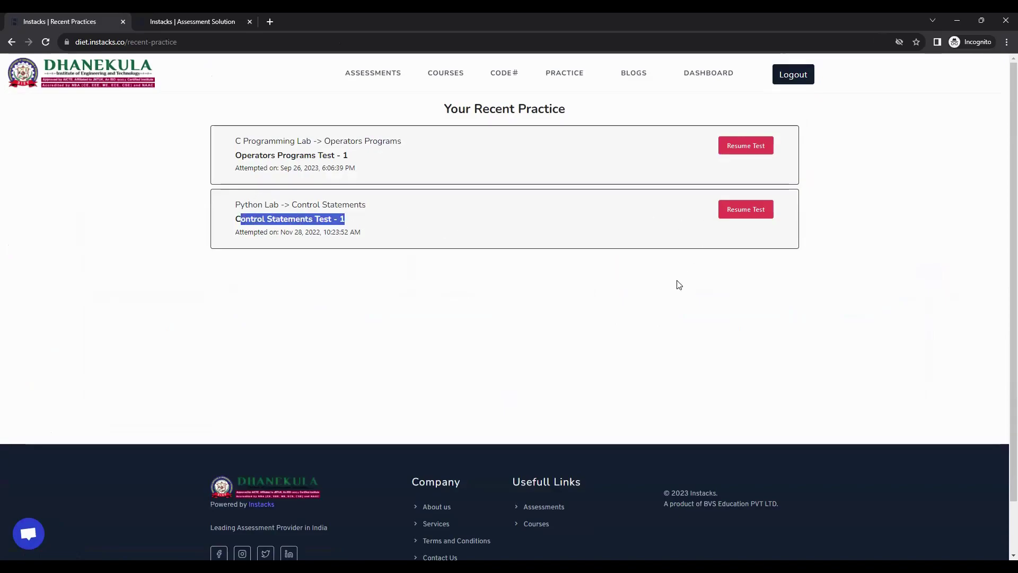
{"action": "left_click", "coordinate": [673, 297]}
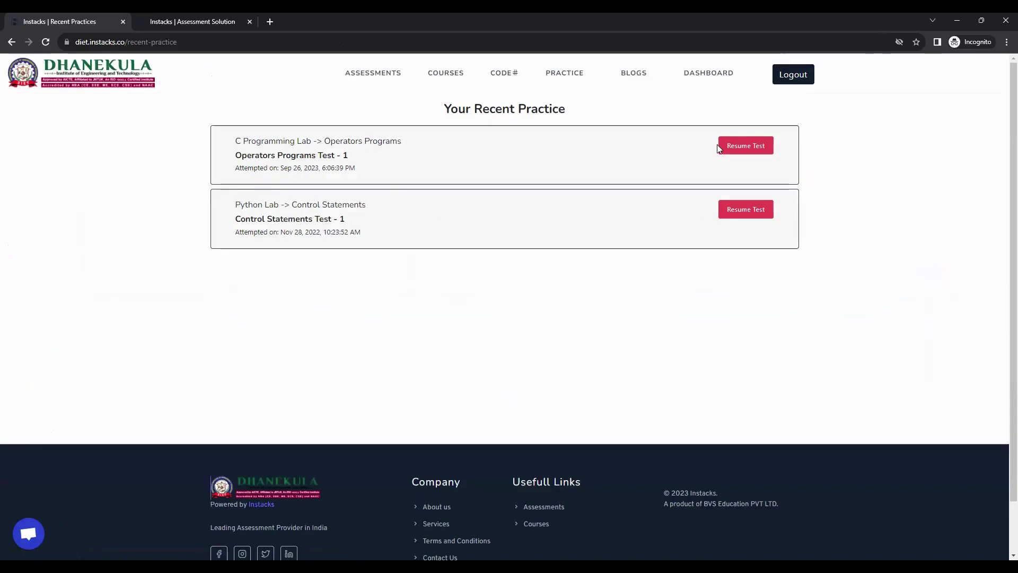
{"action": "left_click", "coordinate": [750, 149]}
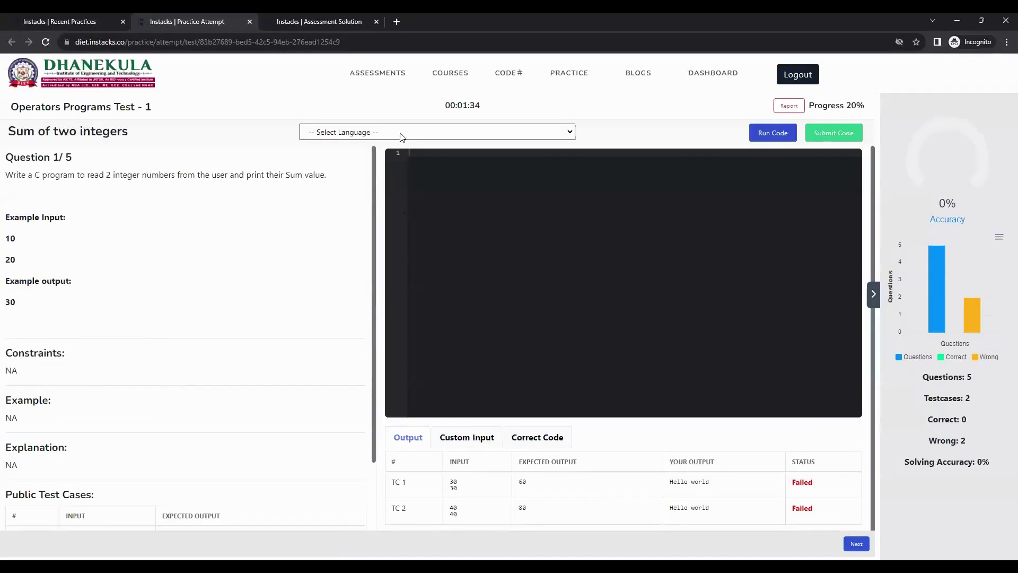
{"action": "left_click", "coordinate": [401, 133]}
{"action": "left_click", "coordinate": [402, 152]}
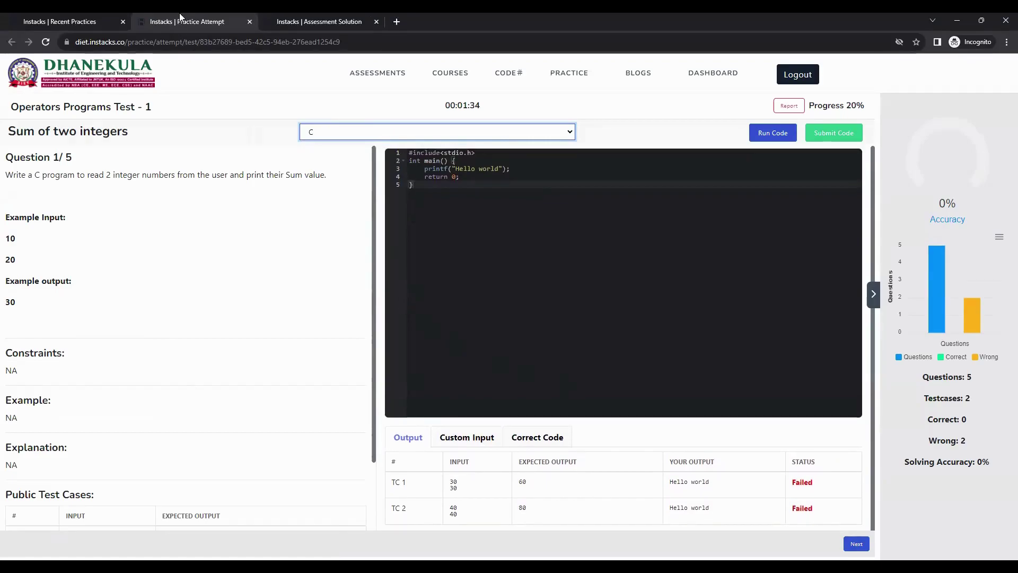
{"action": "left_click", "coordinate": [87, 21]}
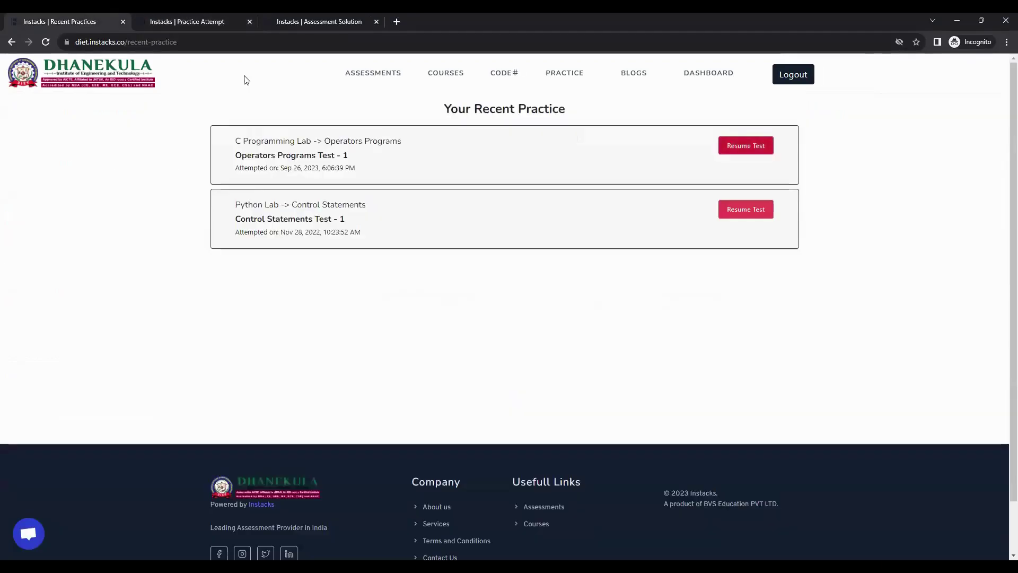
{"action": "left_click", "coordinate": [707, 74]}
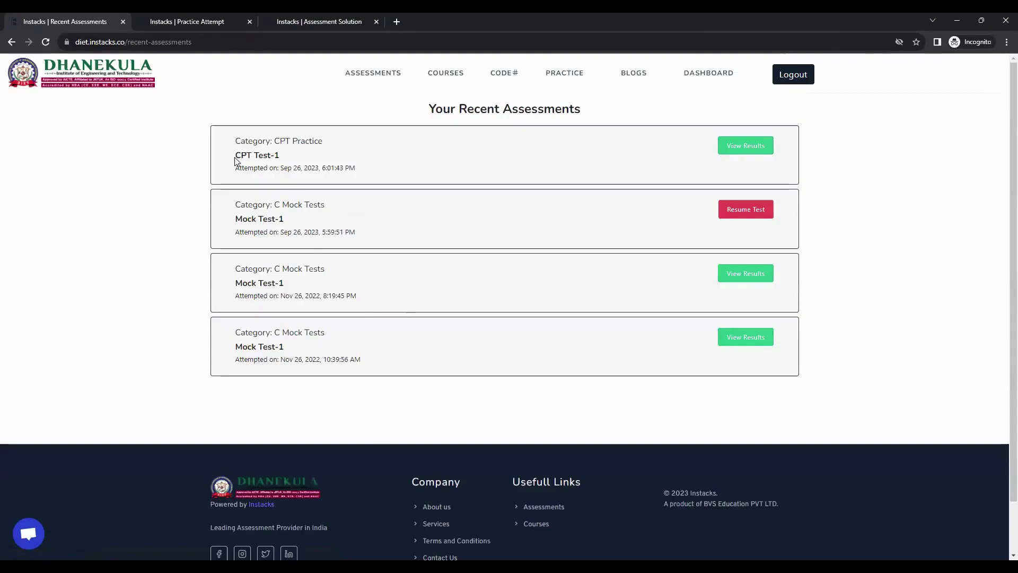
Look over the CPT Test-1 entry at the top of Your Recent Assessments
{"action": "left_click_drag", "start_coordinate": [241, 155], "coordinate": [278, 155]}
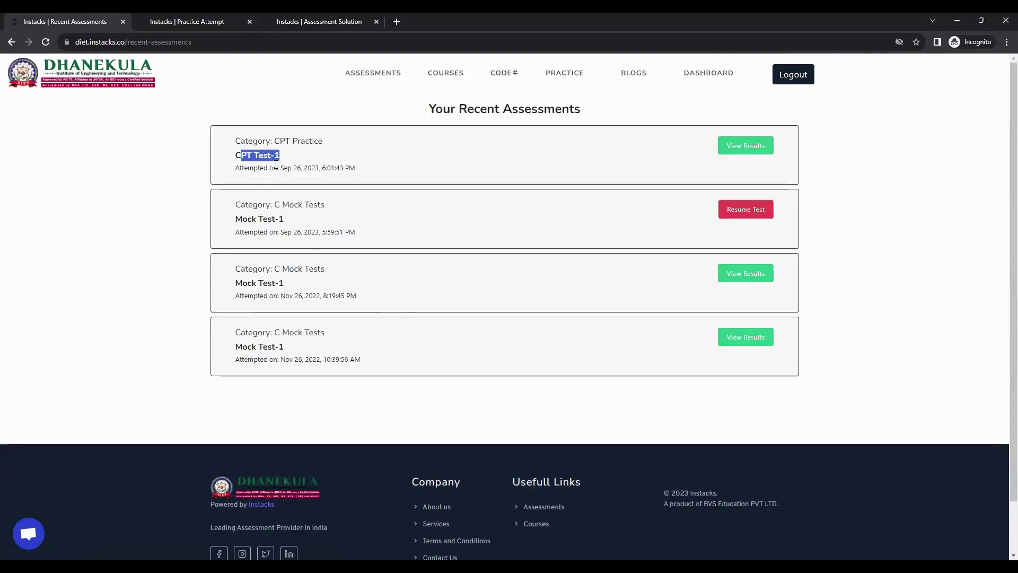
{"action": "left_click", "coordinate": [487, 142]}
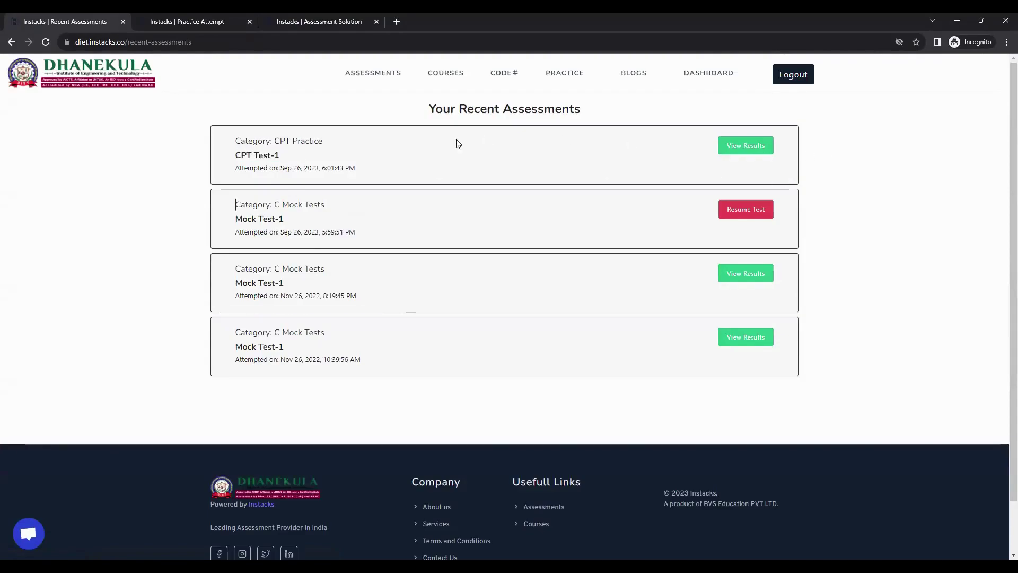